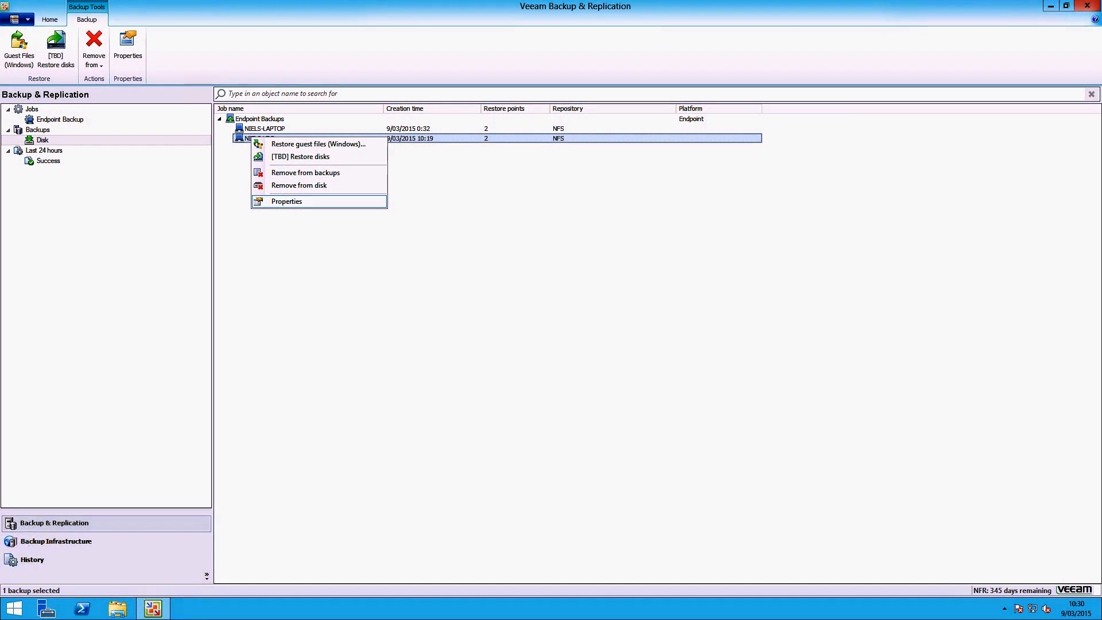
# - View the VPC computer's endpoint backup properties and examine its full backup file entry
pyautogui.press('Return')
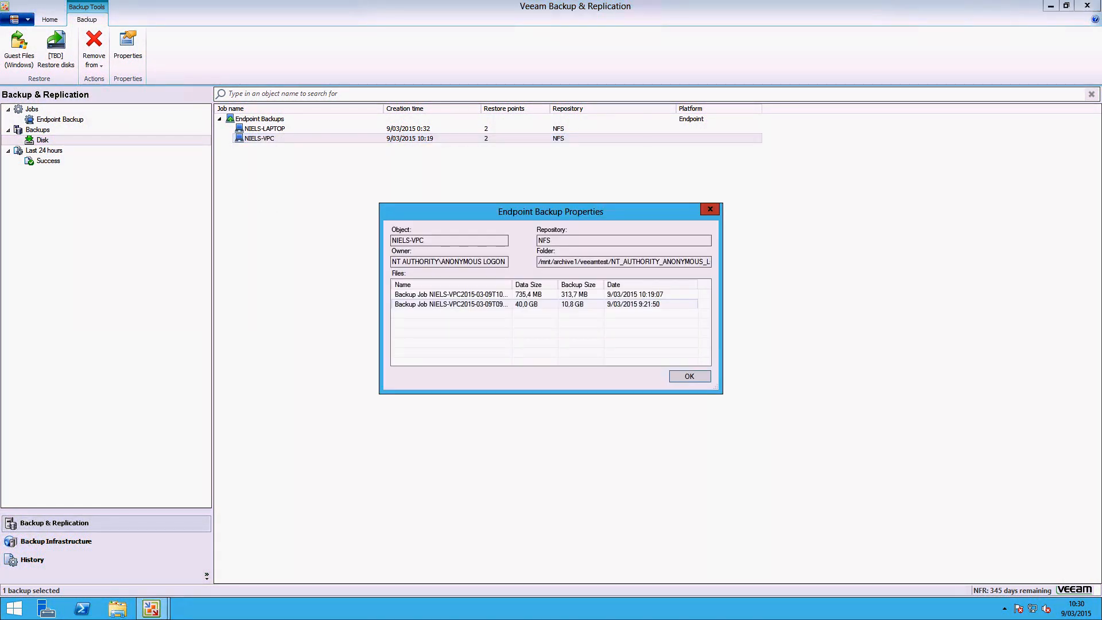
pyautogui.click(451, 304)
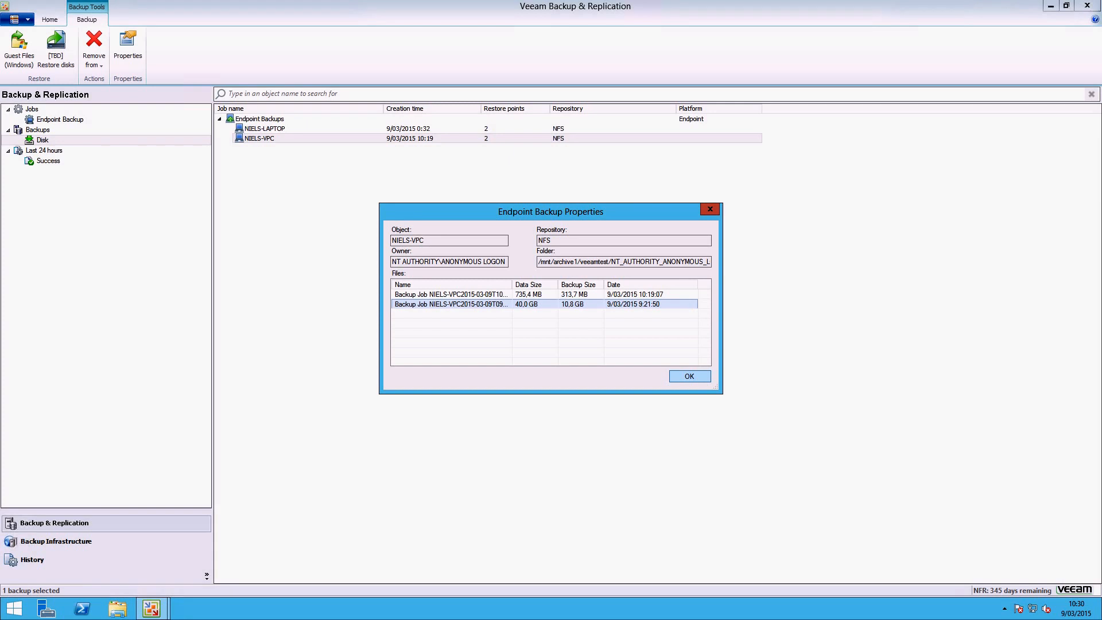
pyautogui.press('Return')
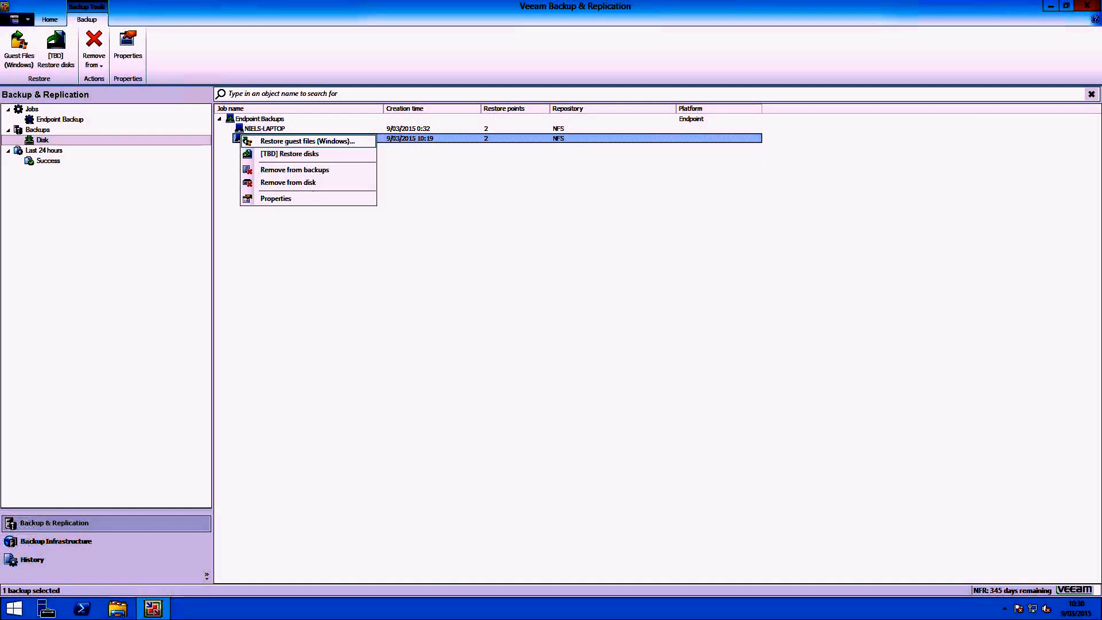
# - Run a Windows guest file restore for the VPC backup from the 9/03/2015 10:19 restore point with the reason "Test"
pyautogui.press('Return')
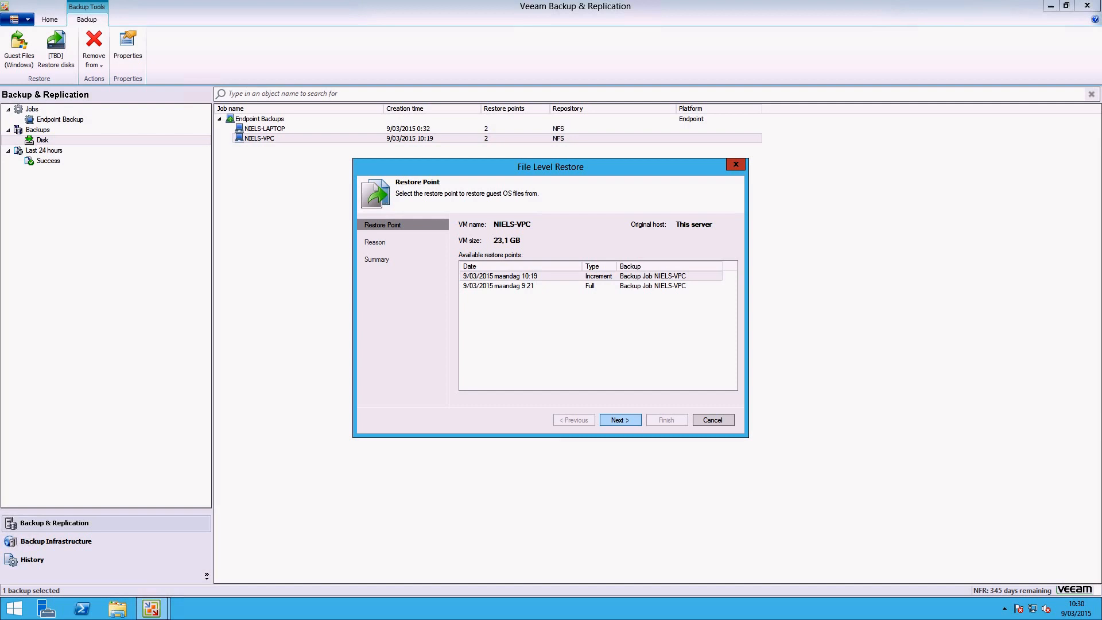
pyautogui.press('Return')
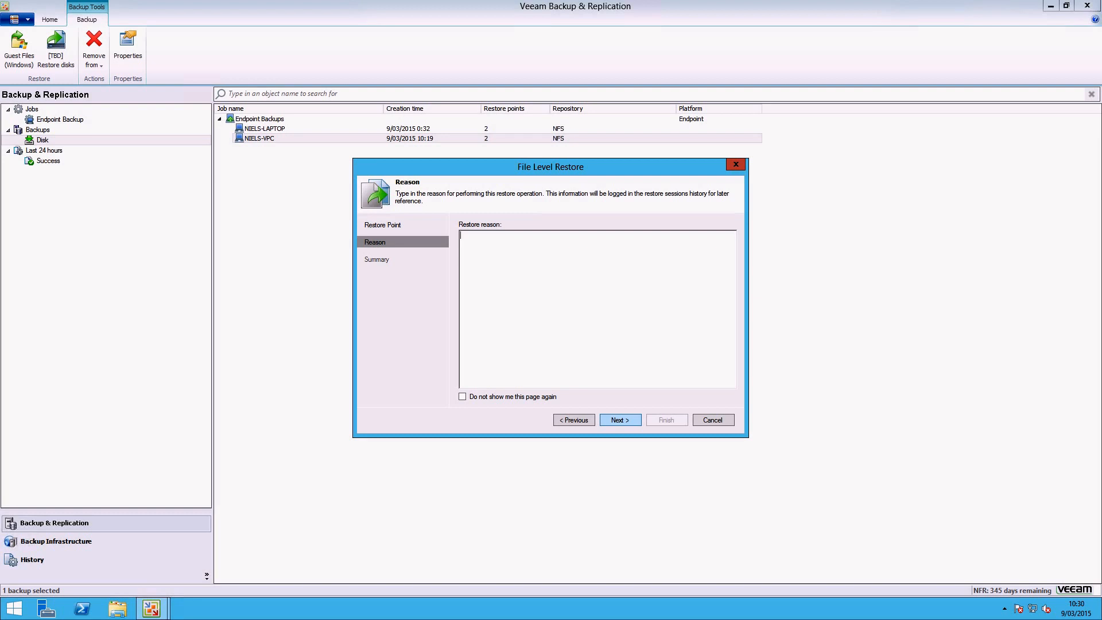
pyautogui.write('Test')
pyautogui.press('Return')
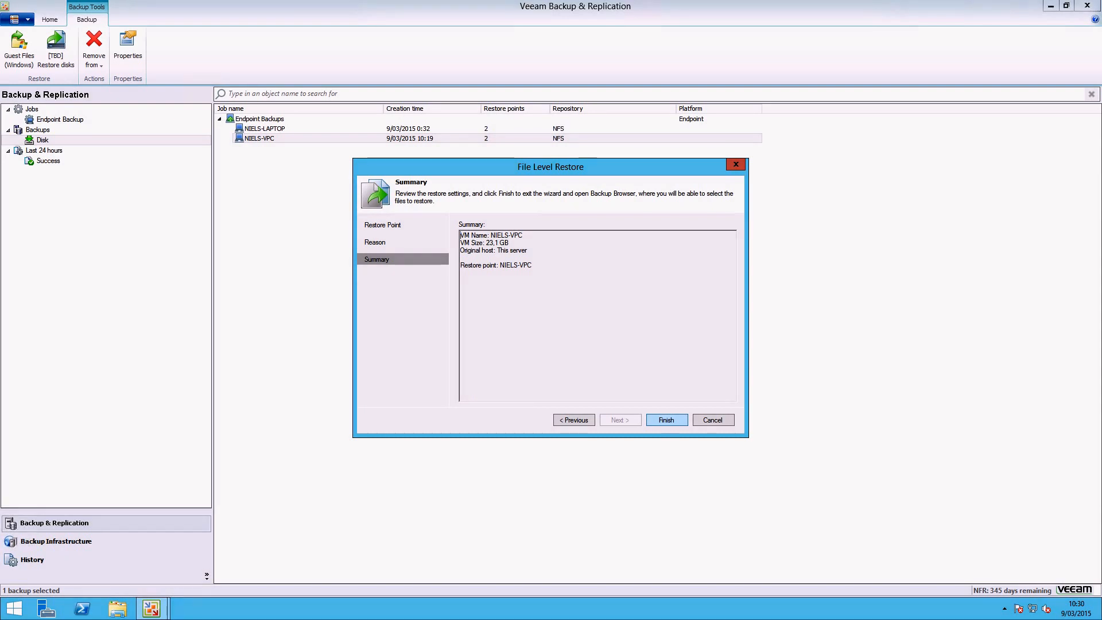
pyautogui.press('Return')
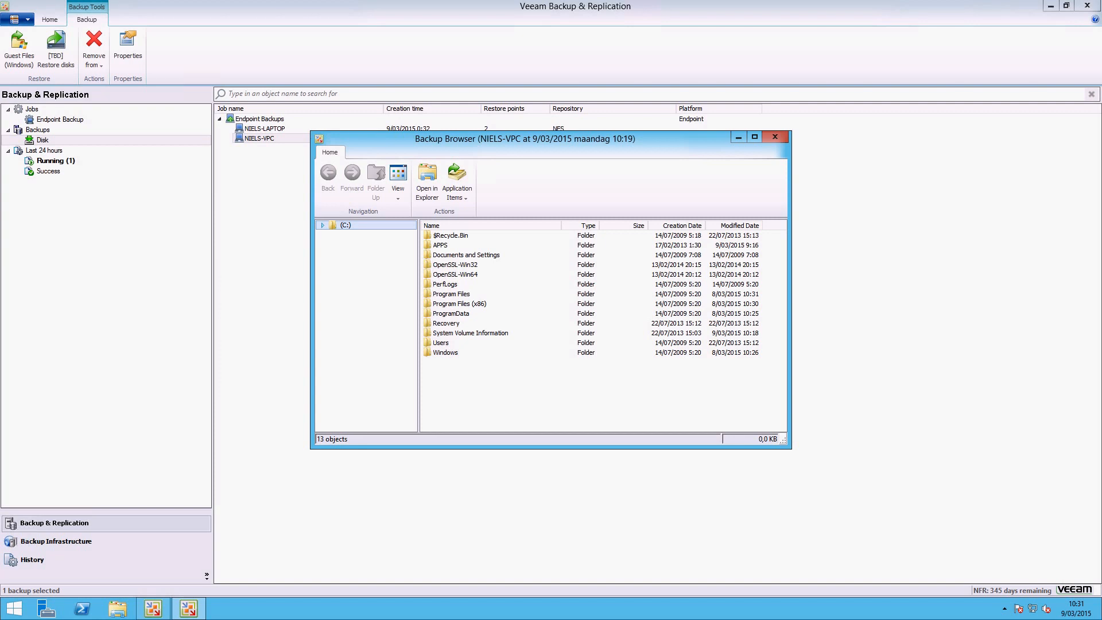
# - Browse the backup's C:\Users folder, view the copy destination prompt for desktop.ini, and close the backup browser without copying
pyautogui.press('Right')
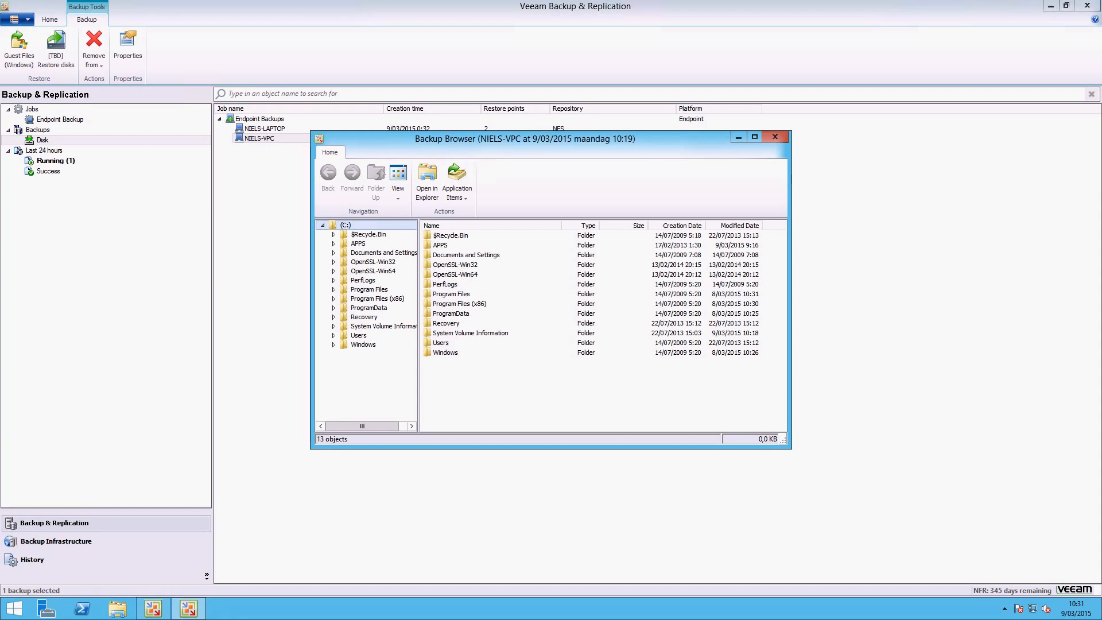
pyautogui.click(358, 335)
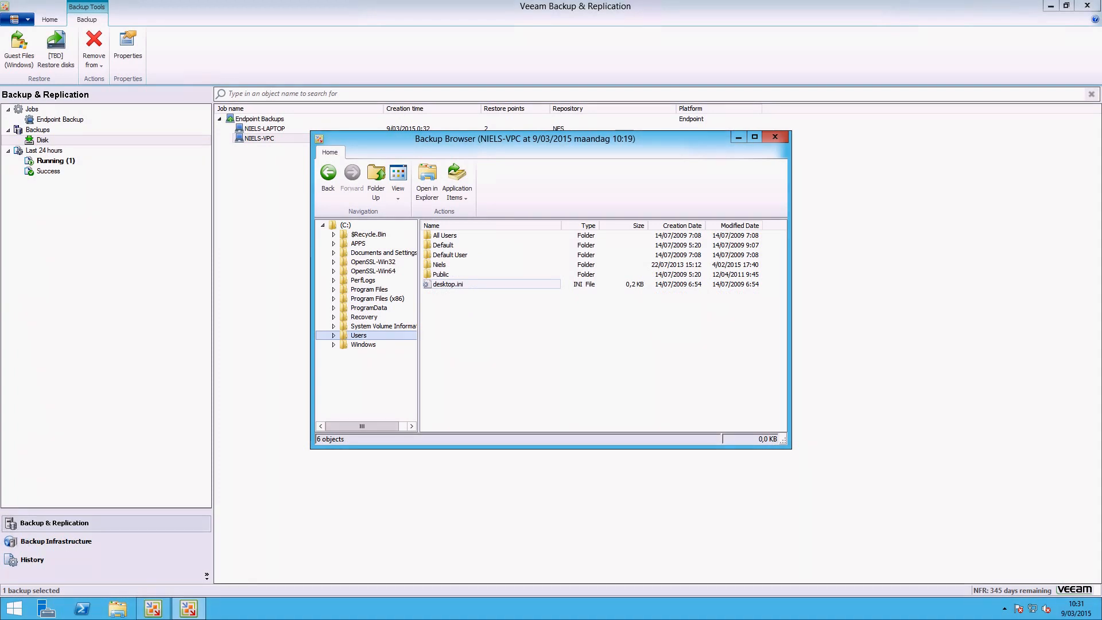
pyautogui.click(447, 284)
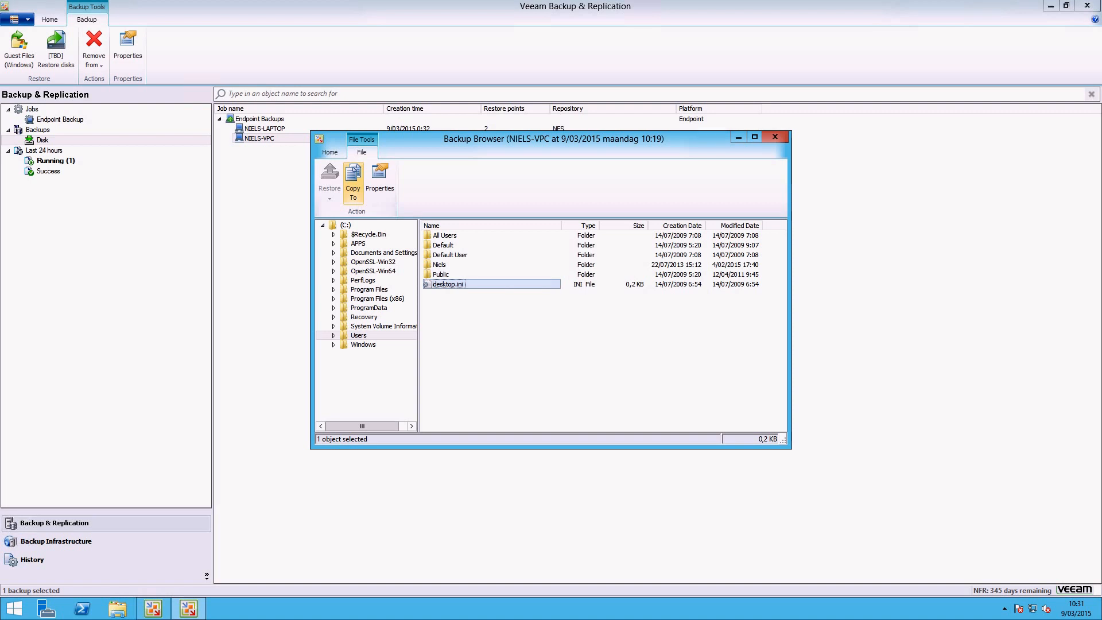
pyautogui.click(353, 181)
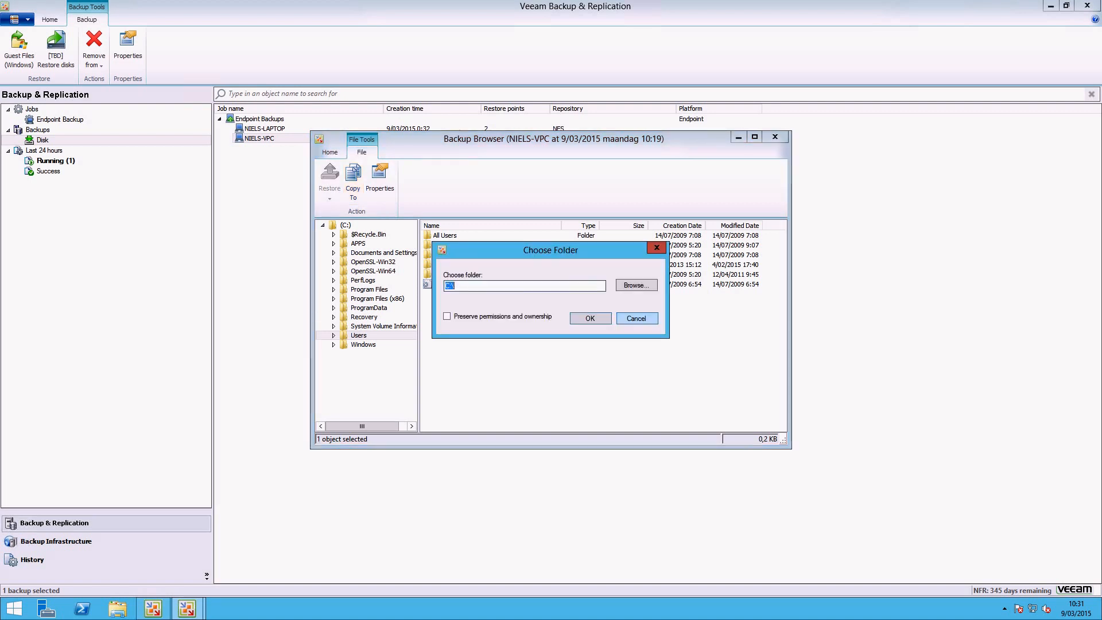
pyautogui.press('Escape')
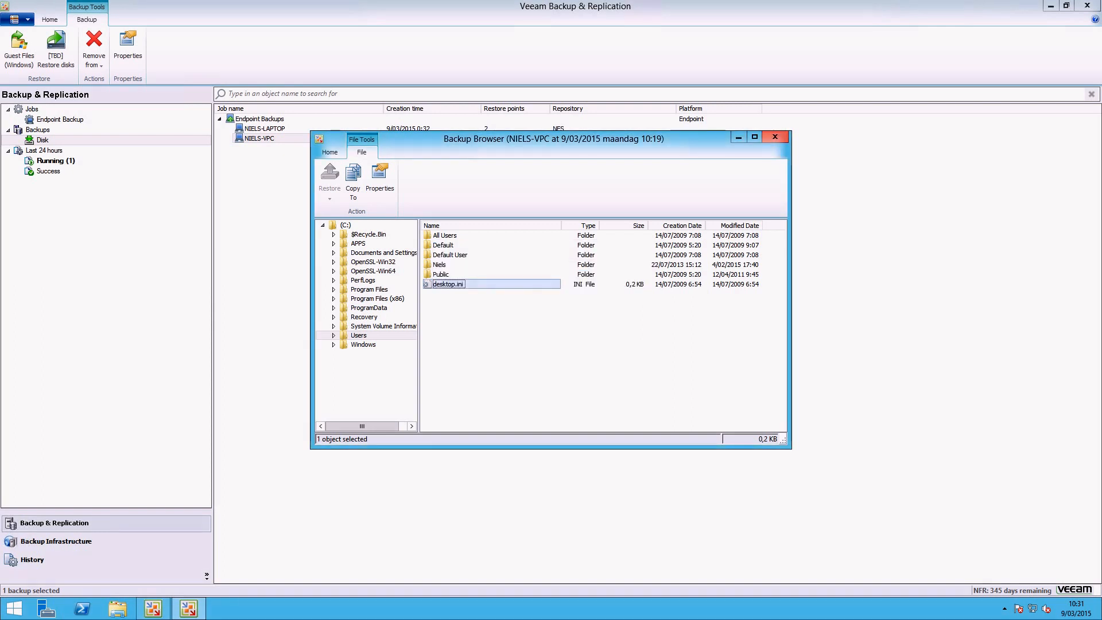
pyautogui.hotkey('alt', 'F4')
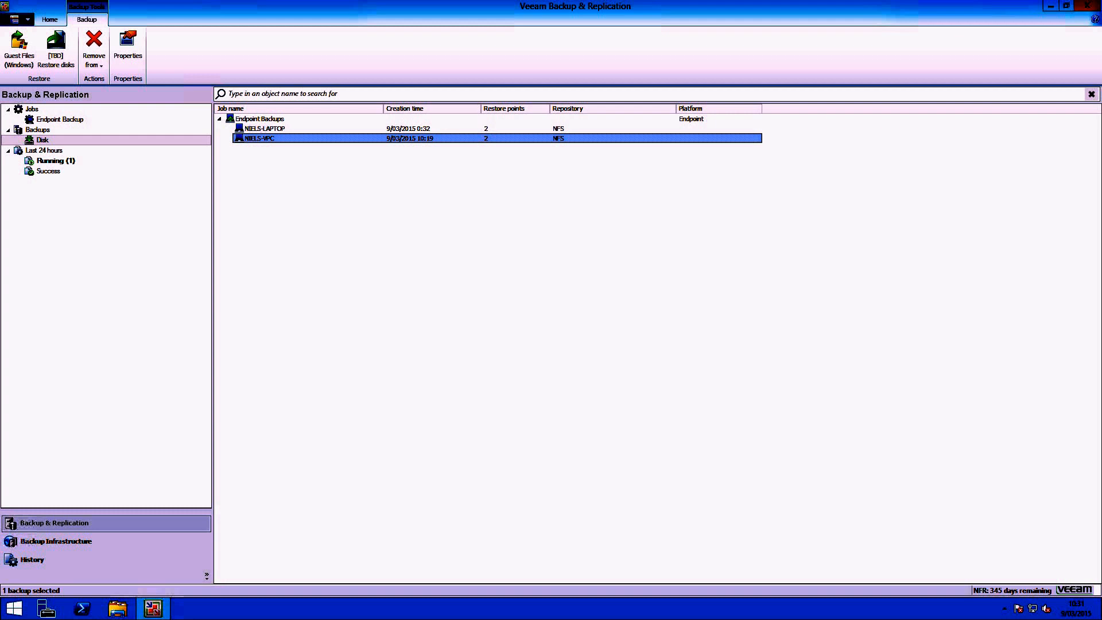
# - Begin a disk restore of the VPC endpoint backup using the 9/03/2015 10:19 incremental restore point
pyautogui.rightClick(390, 139)
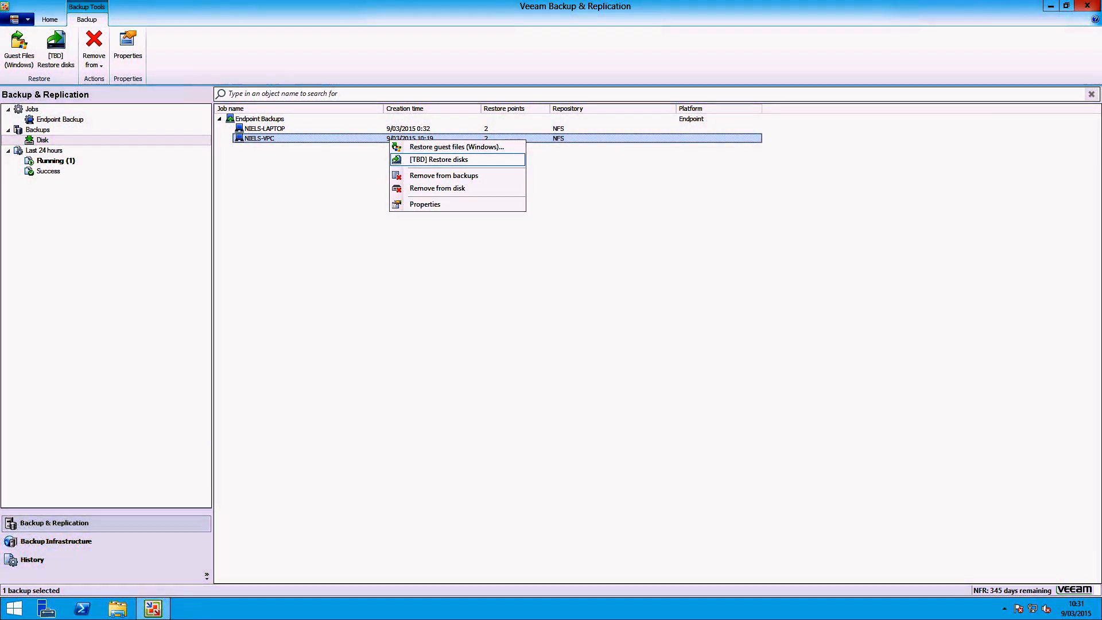
pyautogui.press('Return')
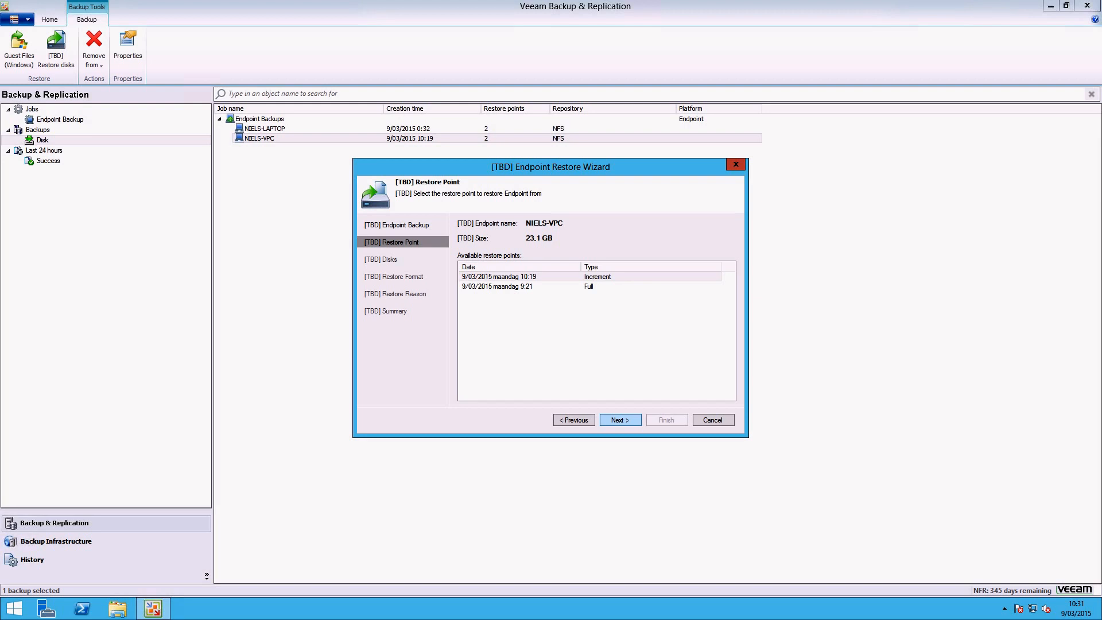
pyautogui.press('Return')
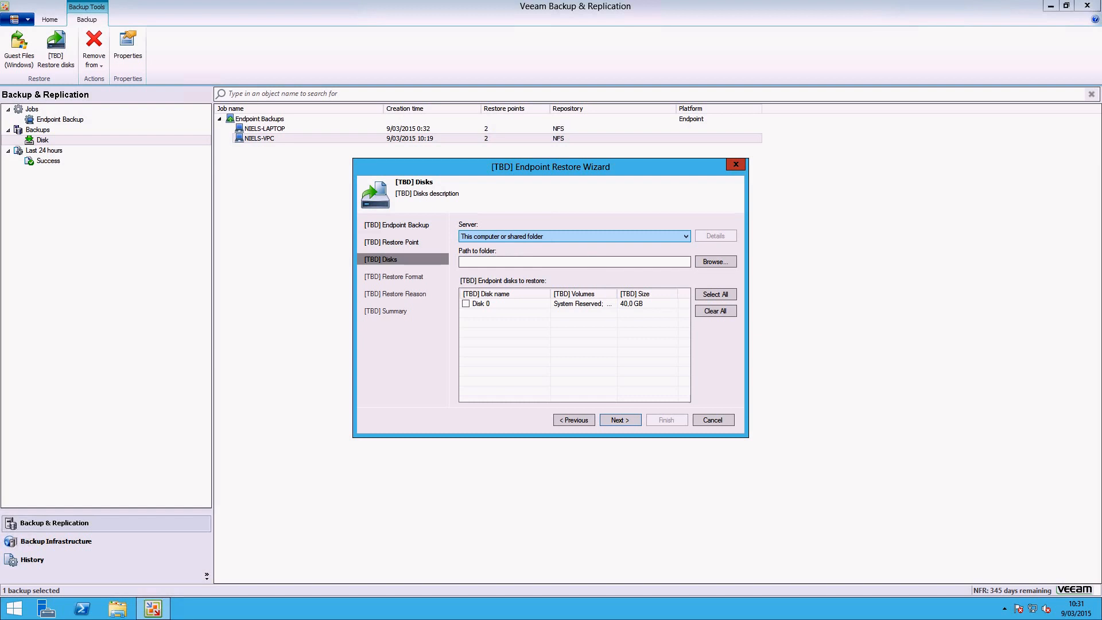
# - Set the restore target to server onkyo and folder /mnt/archive1/veeamtest, with Disk 0 included as the disk to restore
pyautogui.hotkey('alt', 'Down')
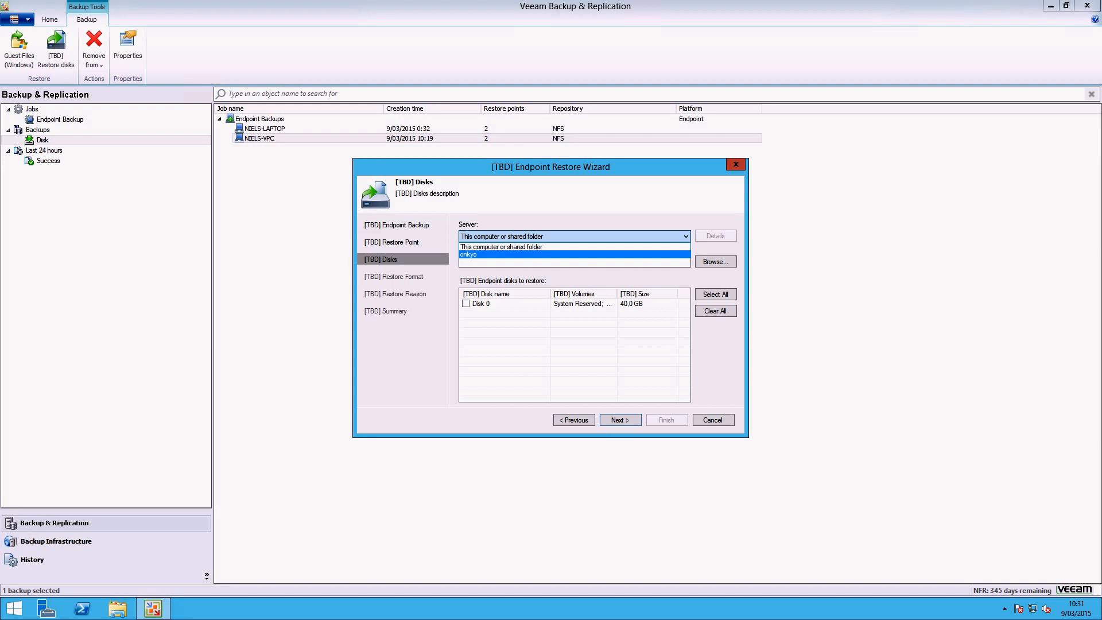
pyautogui.press('Return')
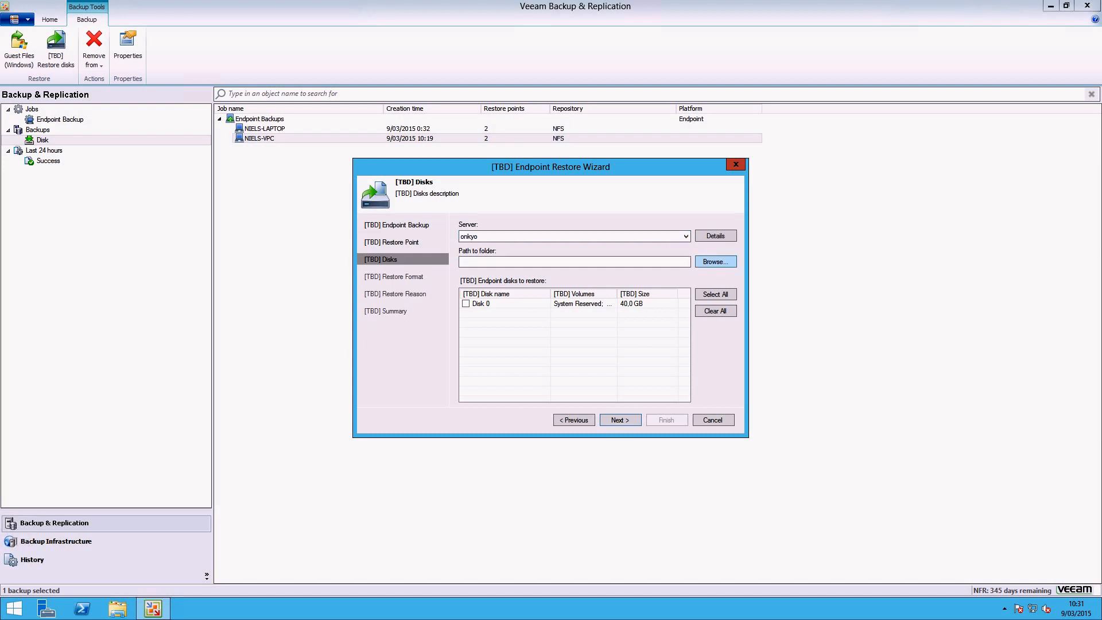
pyautogui.press('Return')
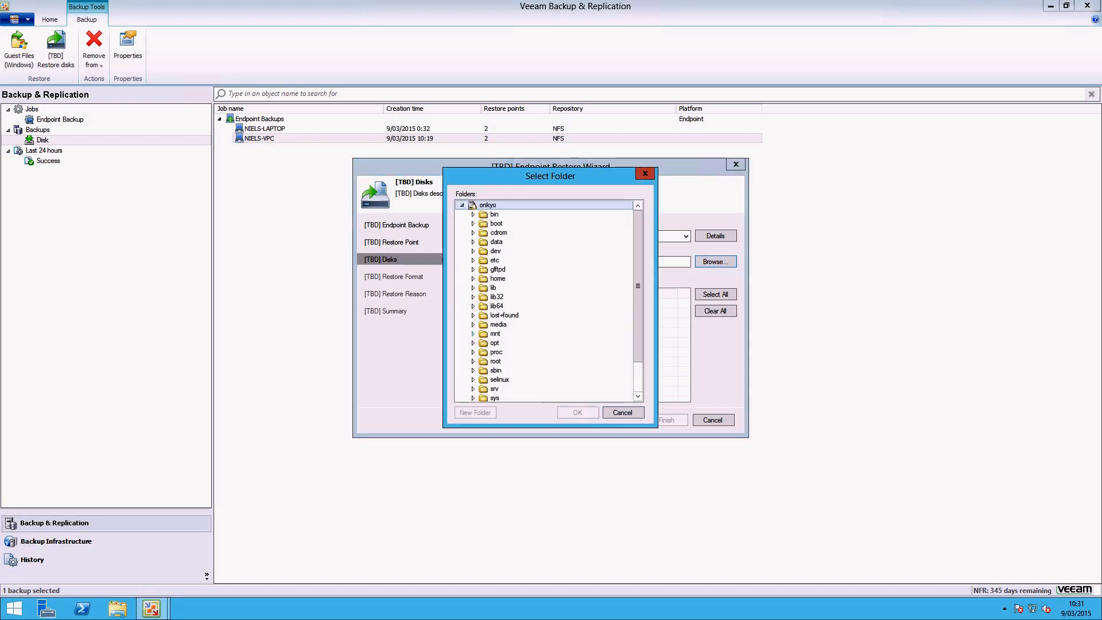
pyautogui.click(473, 334)
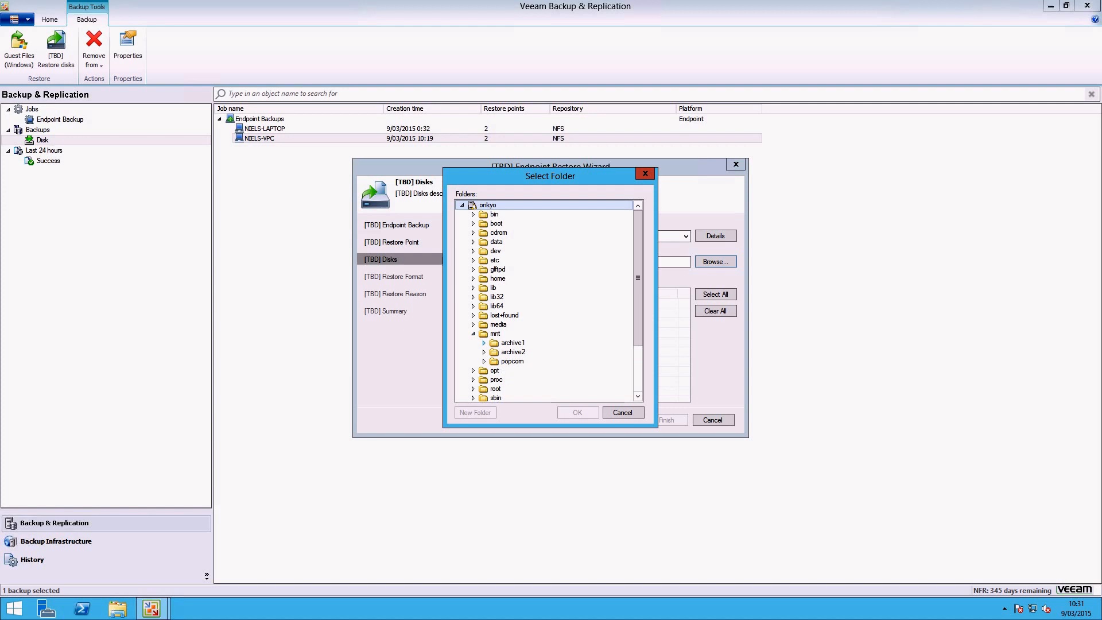
pyautogui.click(484, 342)
pyautogui.click(526, 379)
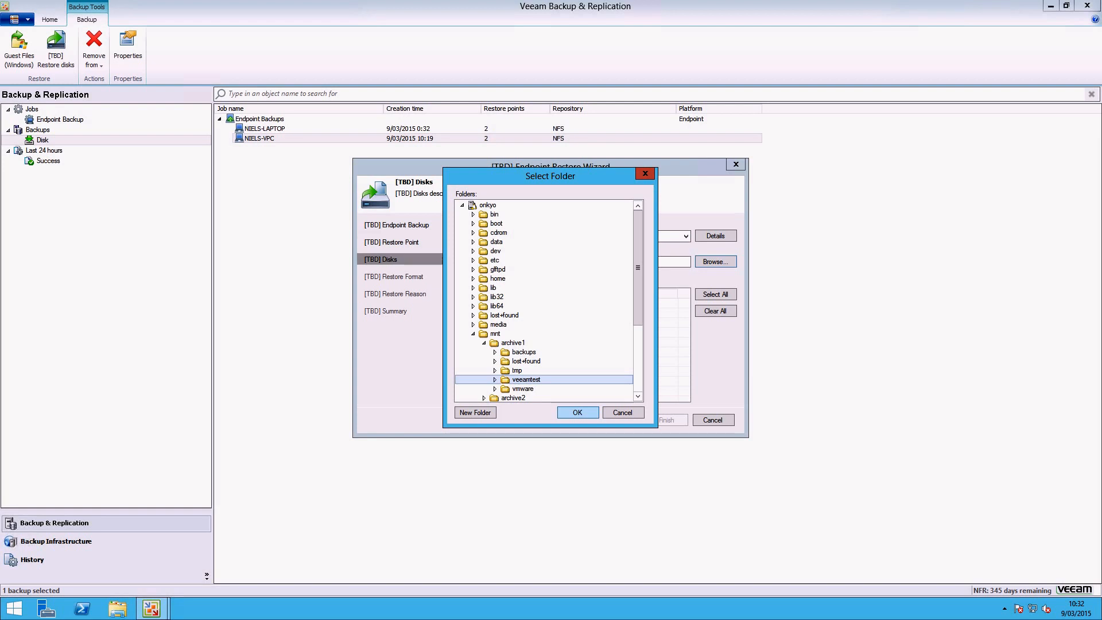
pyautogui.press('Return')
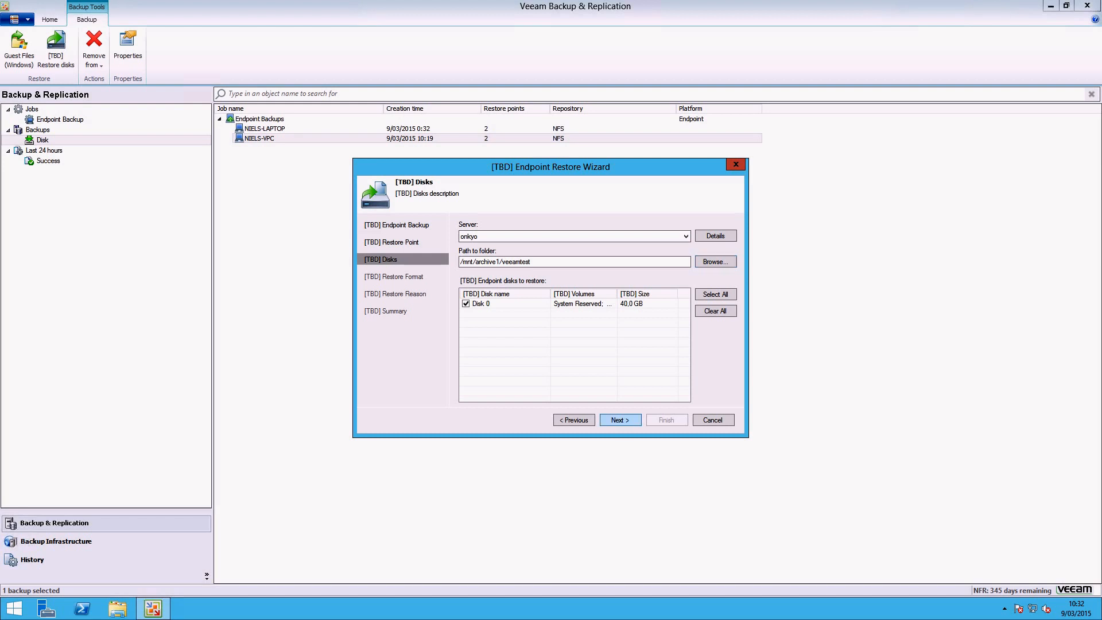
pyautogui.press('Return')
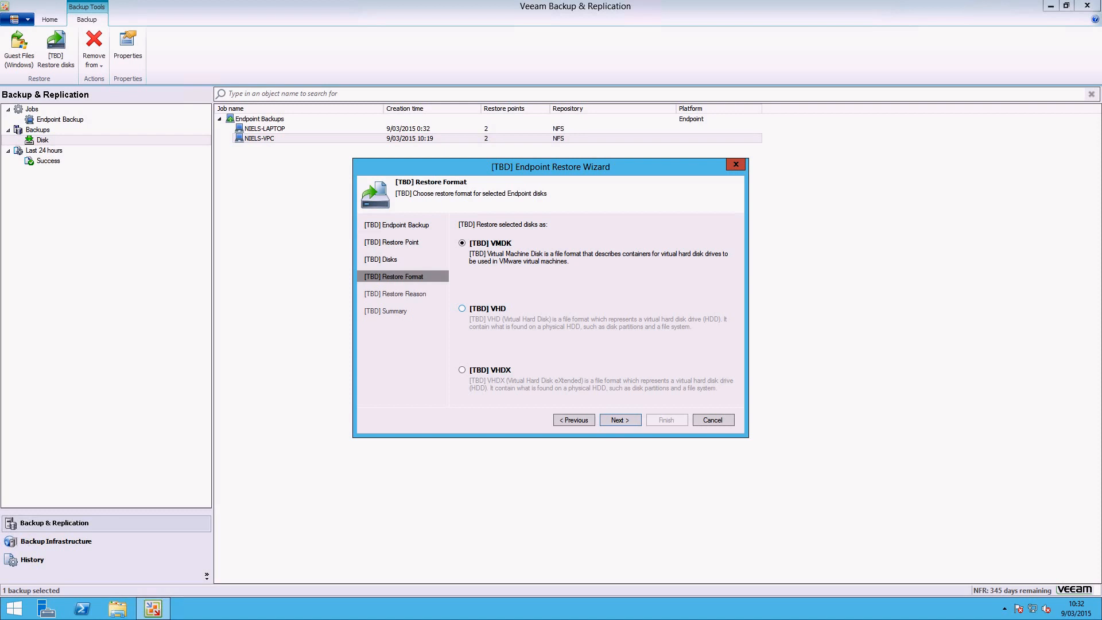
# - Look over the VHD and VHDX restore formats, and accept VMDK as the format for the restored disk
pyautogui.click(462, 308)
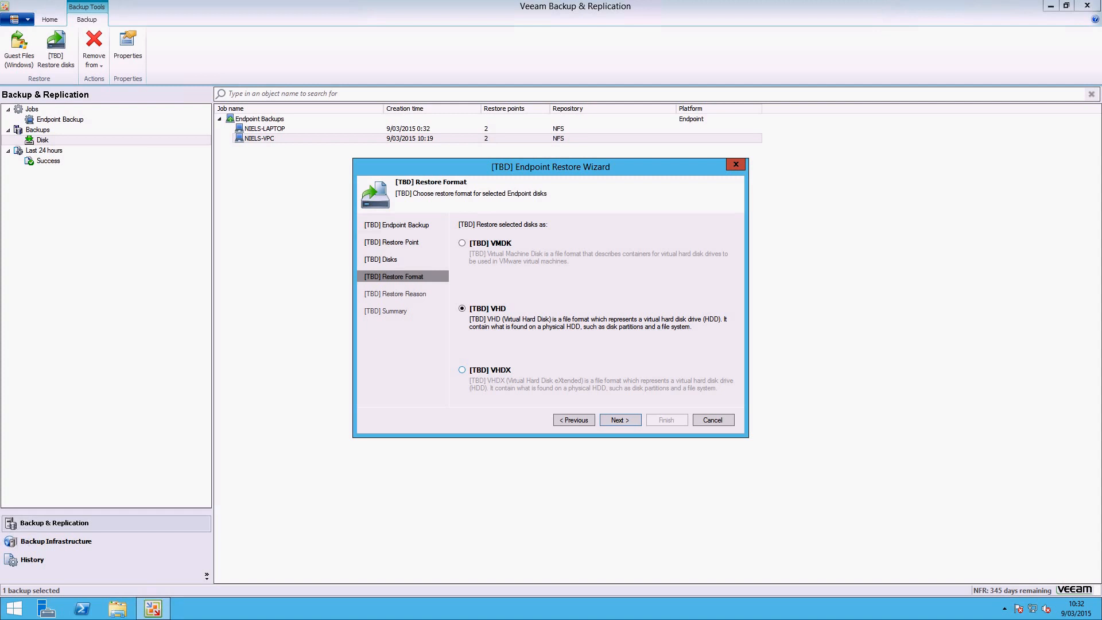
pyautogui.click(462, 370)
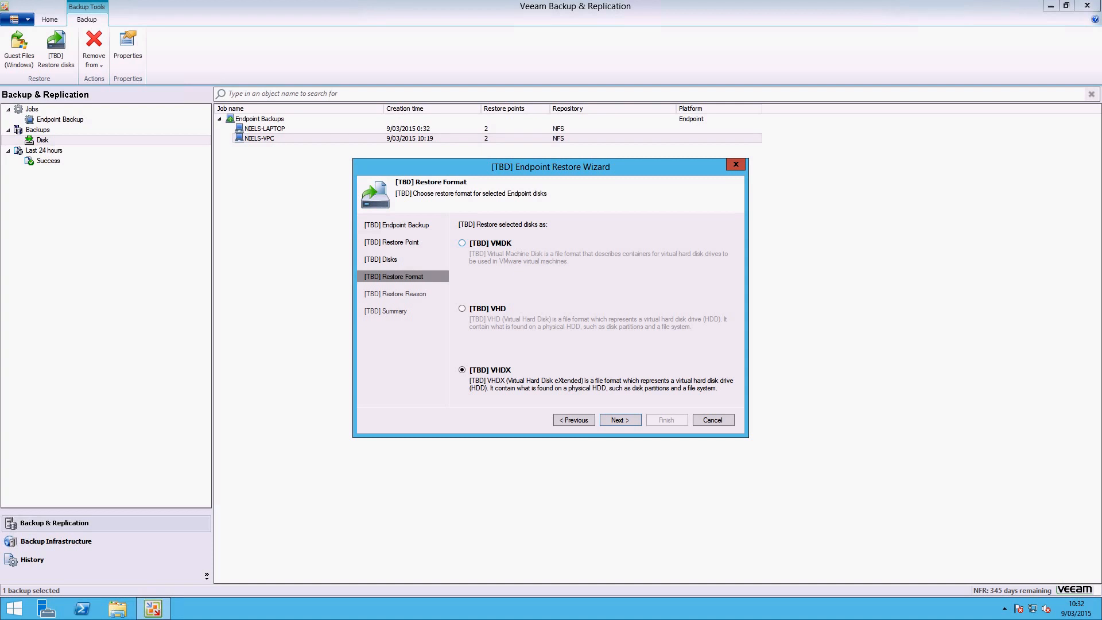
pyautogui.click(462, 243)
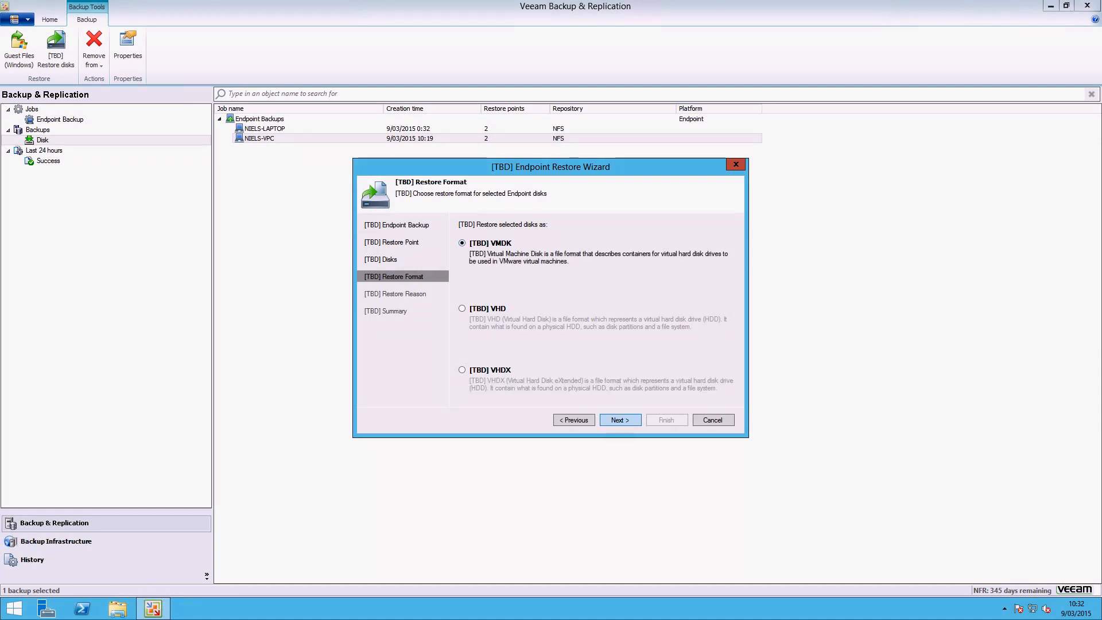
pyautogui.press('Return')
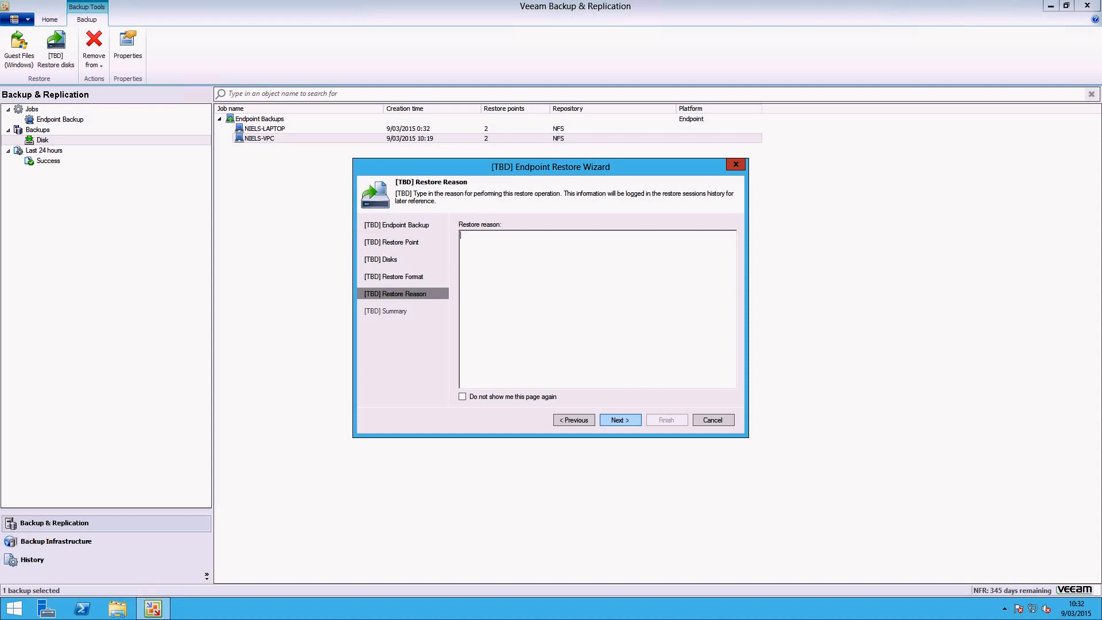
# - Enter "Test VMware" as the restore reason and start the disk restore
pyautogui.write('Test VMware')
pyautogui.press('Return')
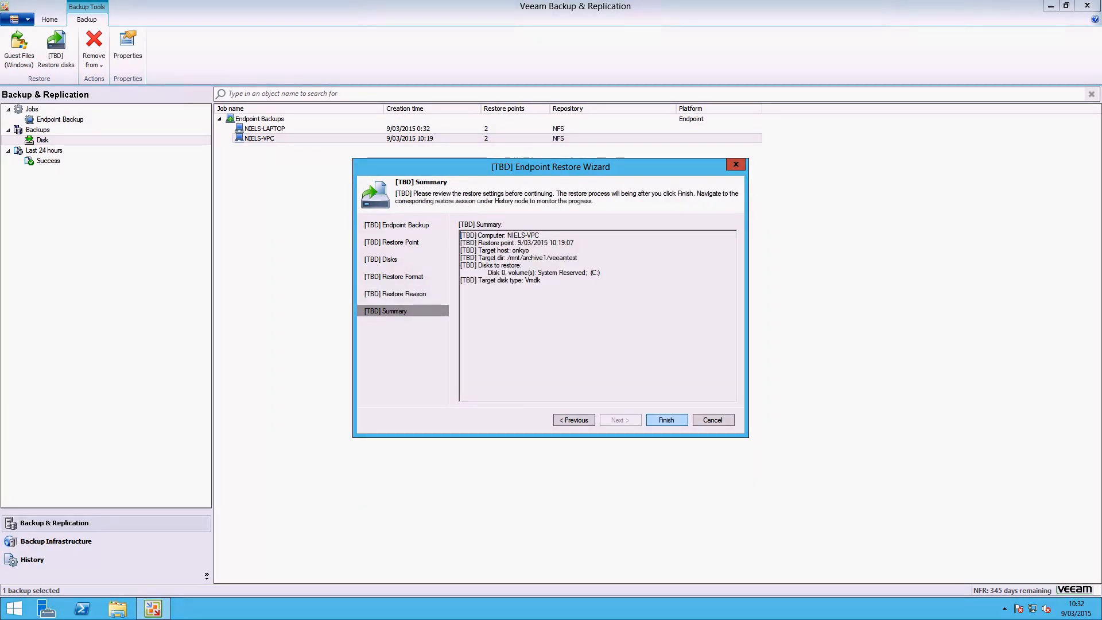
pyautogui.press('Return')
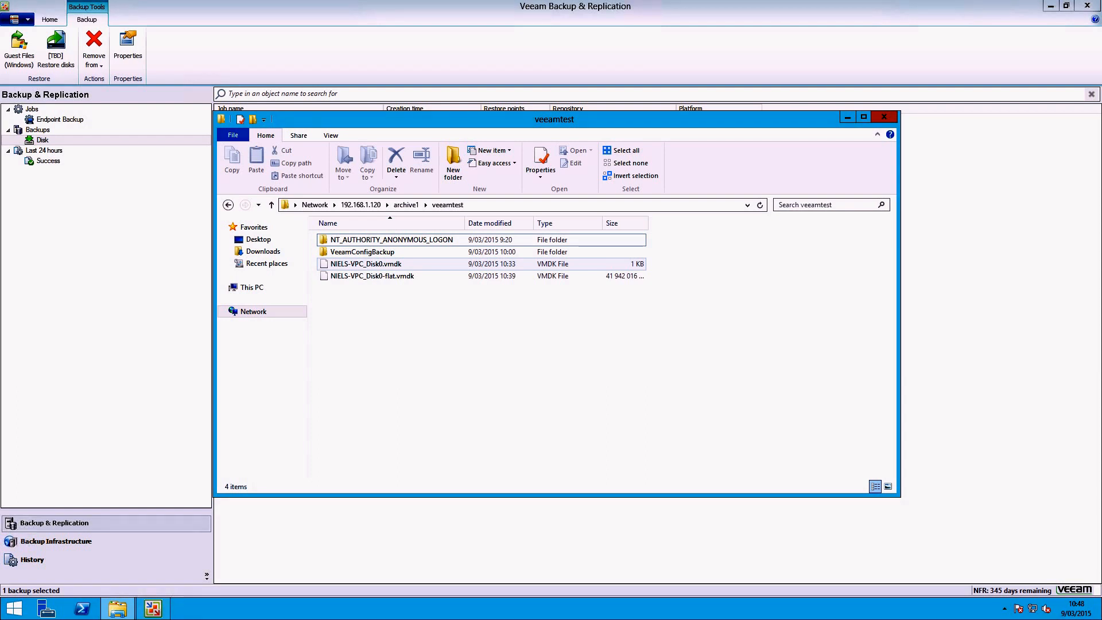
# - In File Explorer, examine the restored VMDK descriptor and flat disk files in the veeamtest network folder
pyautogui.click(365, 264)
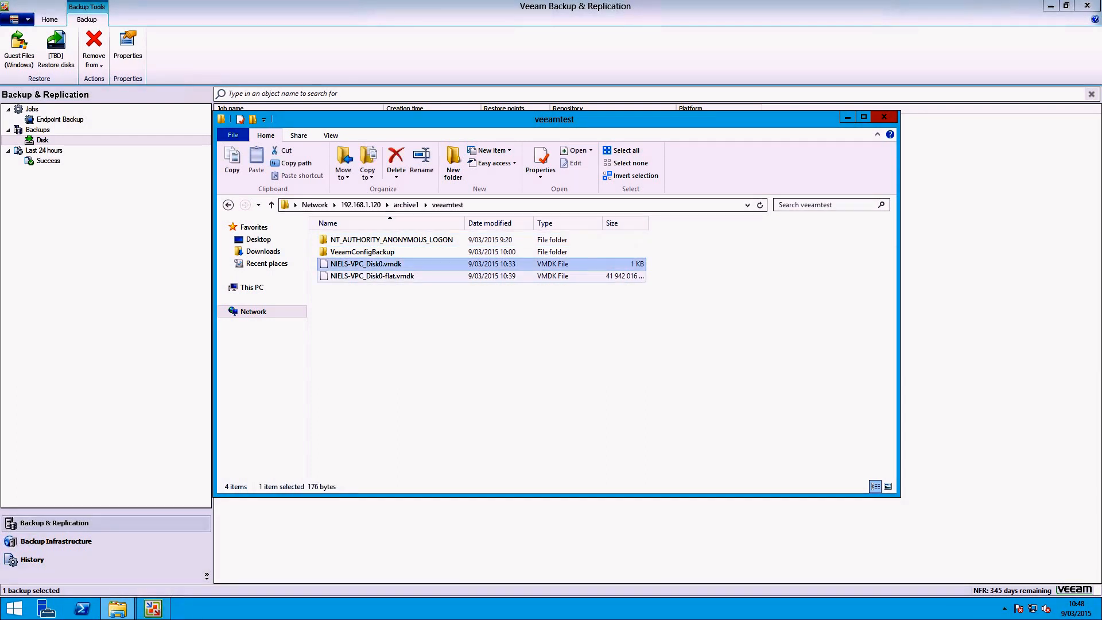
pyautogui.click(372, 276)
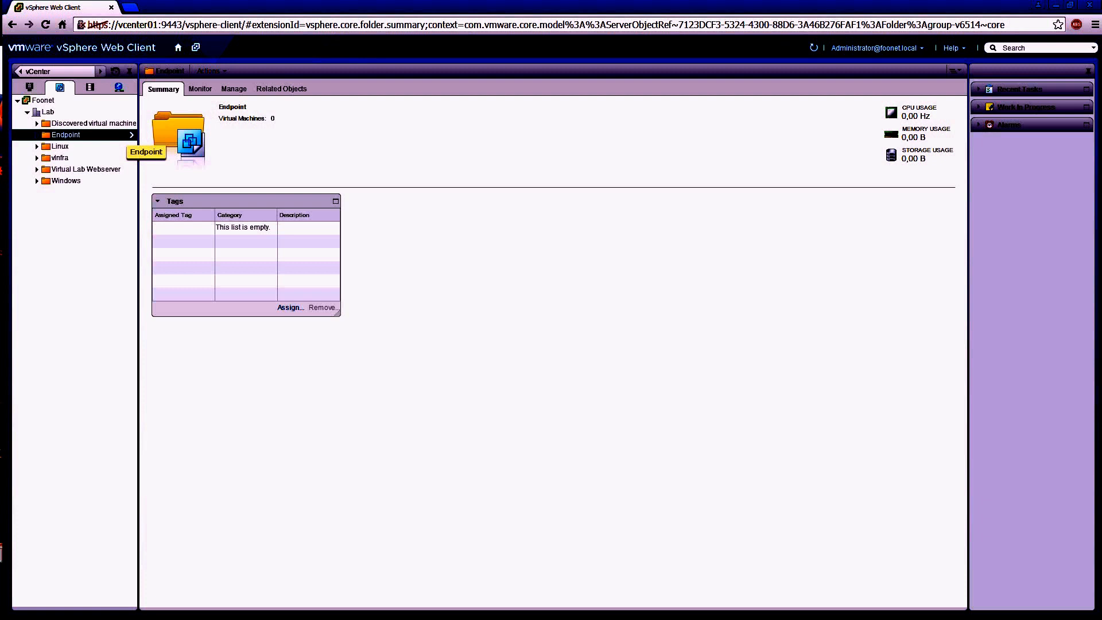
# - In vSphere Web Client, start creating a new virtual machine in the Endpoint folder and name it "Endpoitnt-test"
pyautogui.rightClick(121, 134)
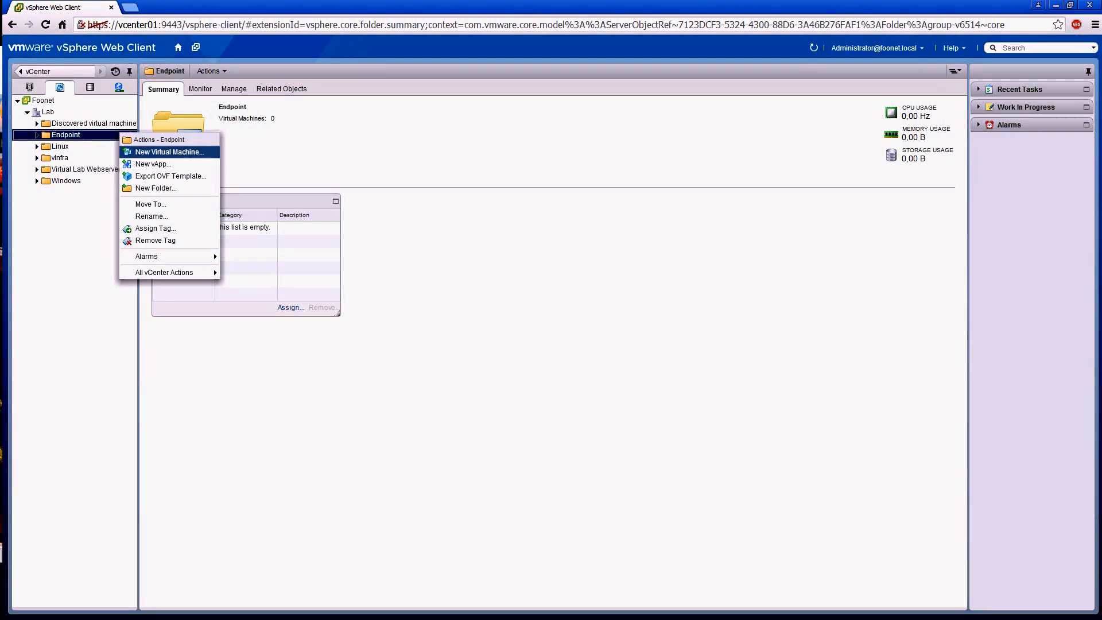
pyautogui.click(166, 152)
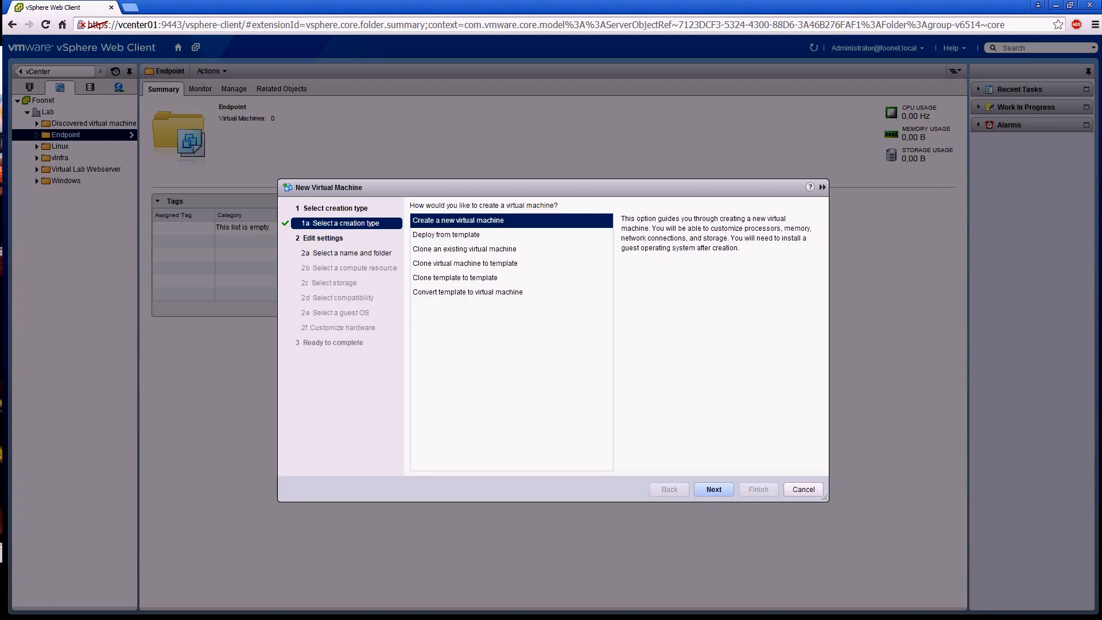
pyautogui.press('Return')
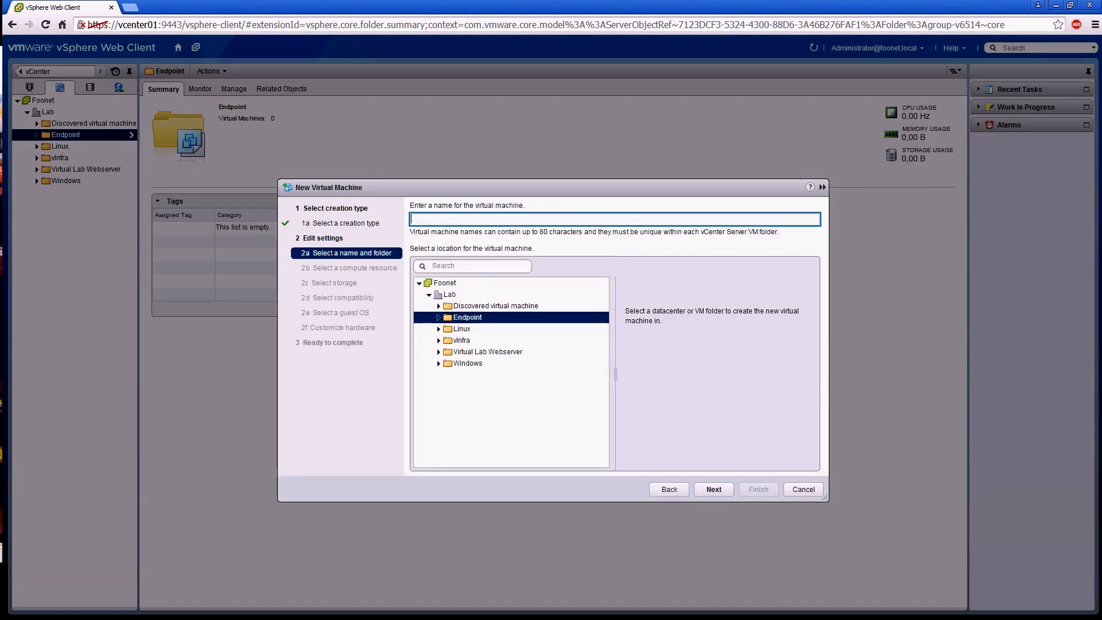
pyautogui.write('Endpoitnt-test')
pyautogui.press('Return')
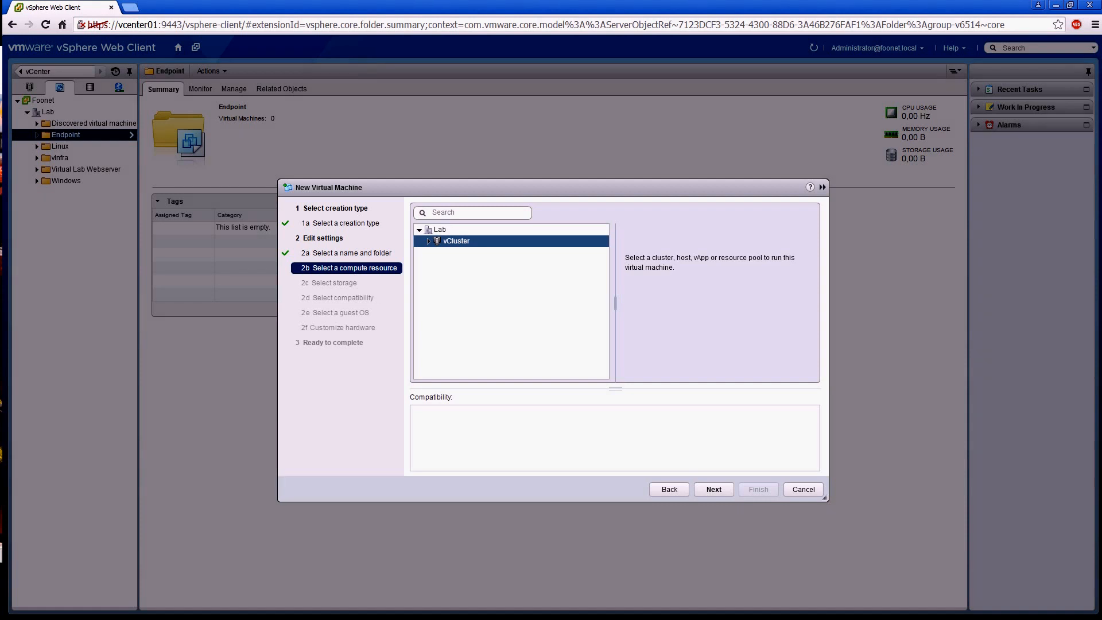
# - Select host esx01.foonet.local in vCluster as the compute resource and accept hp-vsa as the datastore
pyautogui.press('Right')
pyautogui.press('Down')
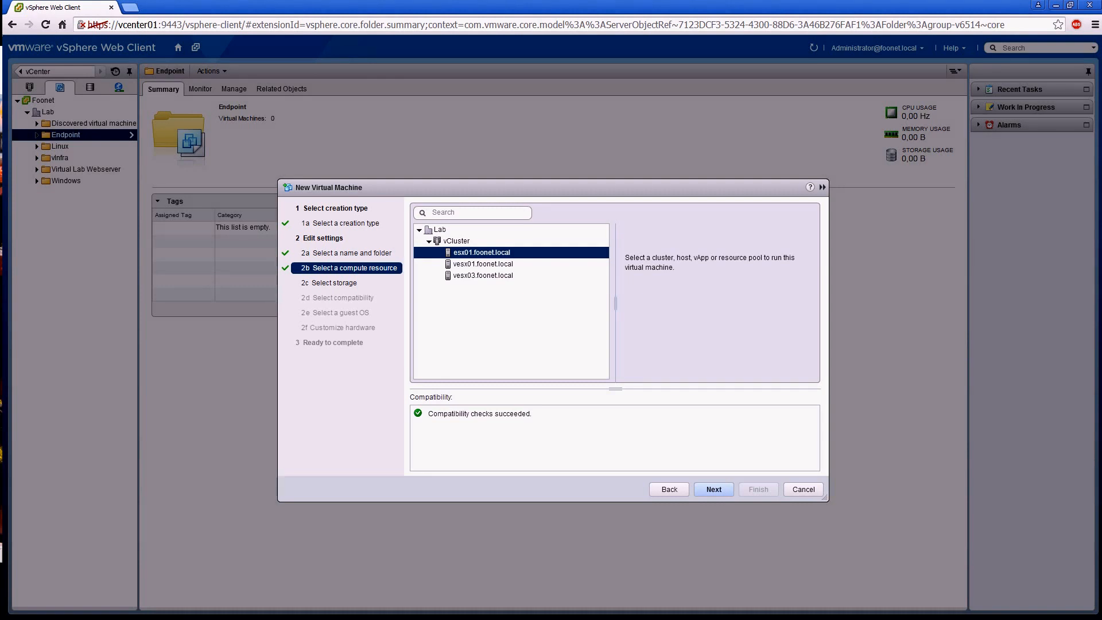
pyautogui.press('Return')
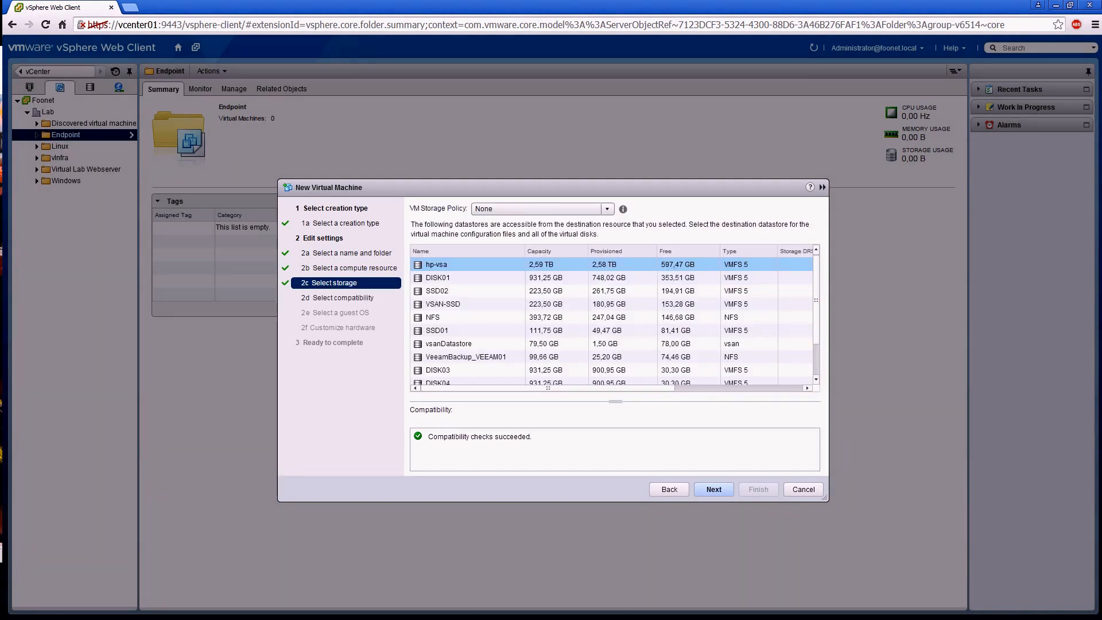
pyautogui.press('Return')
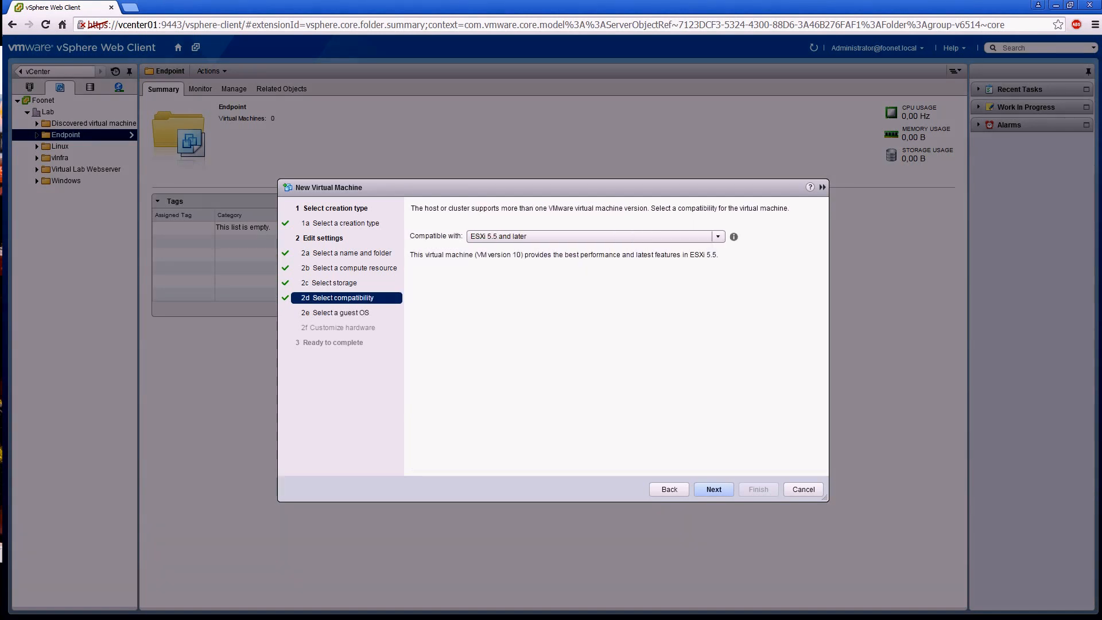
# - Accept ESXi 5.5 and later compatibility, and set the guest OS version to Microsoft Windows 7 (64-bit)
pyautogui.press('Return')
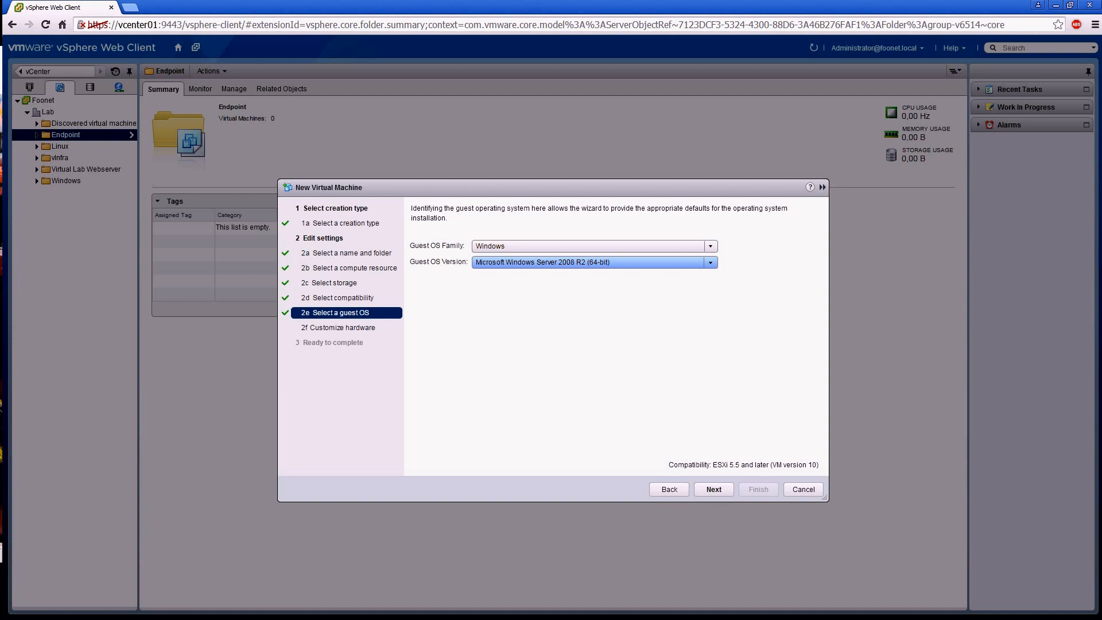
pyautogui.hotkey('ctrl', 'Down')
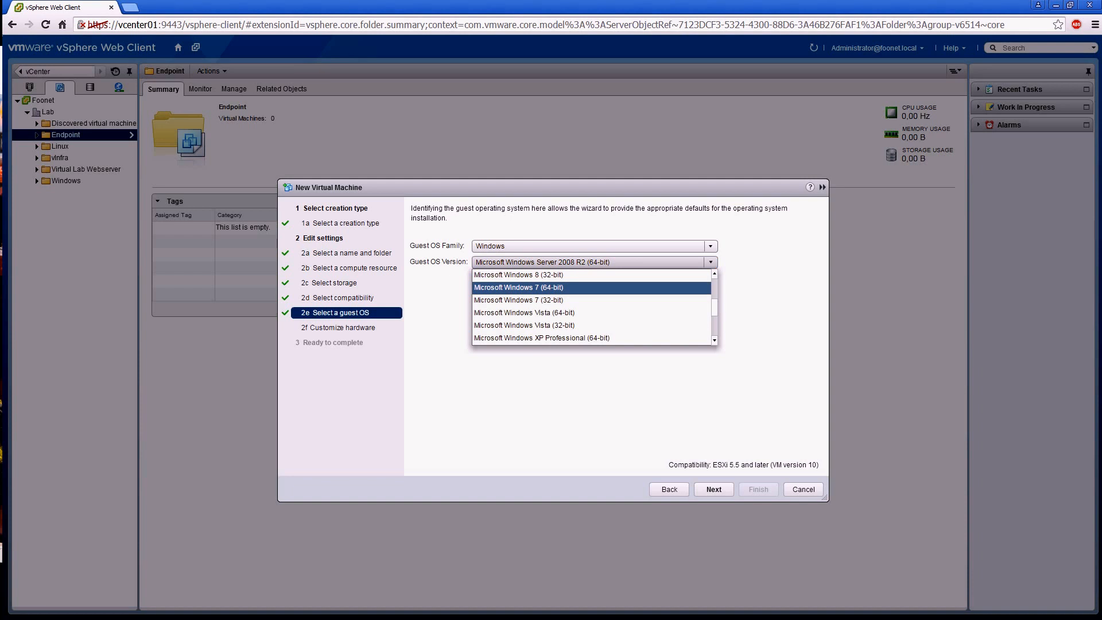
pyautogui.press('Return')
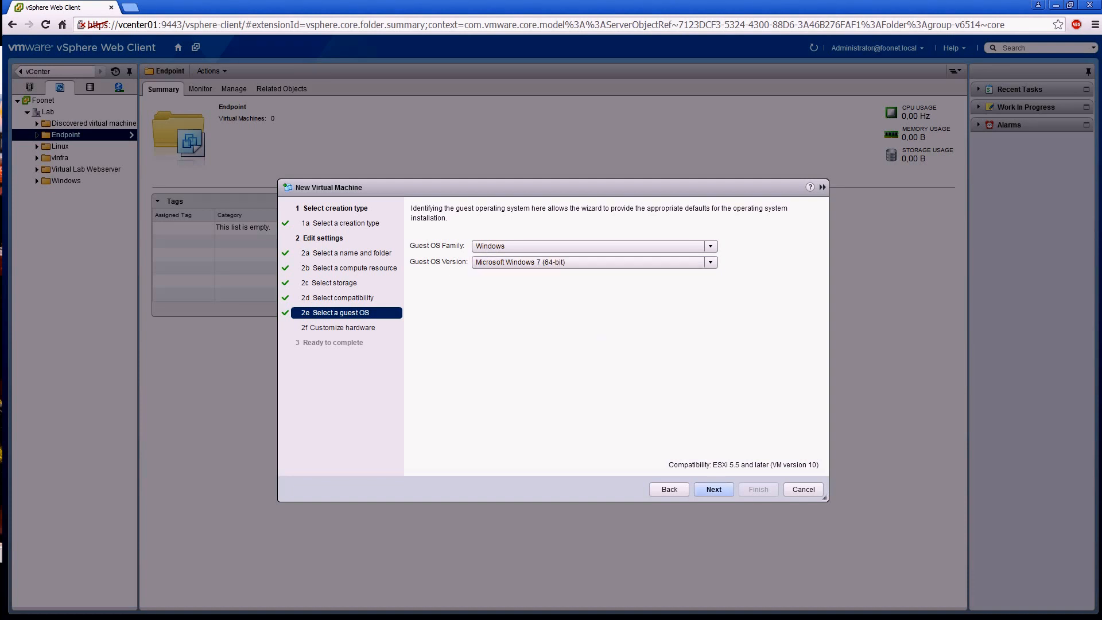
pyautogui.press('Return')
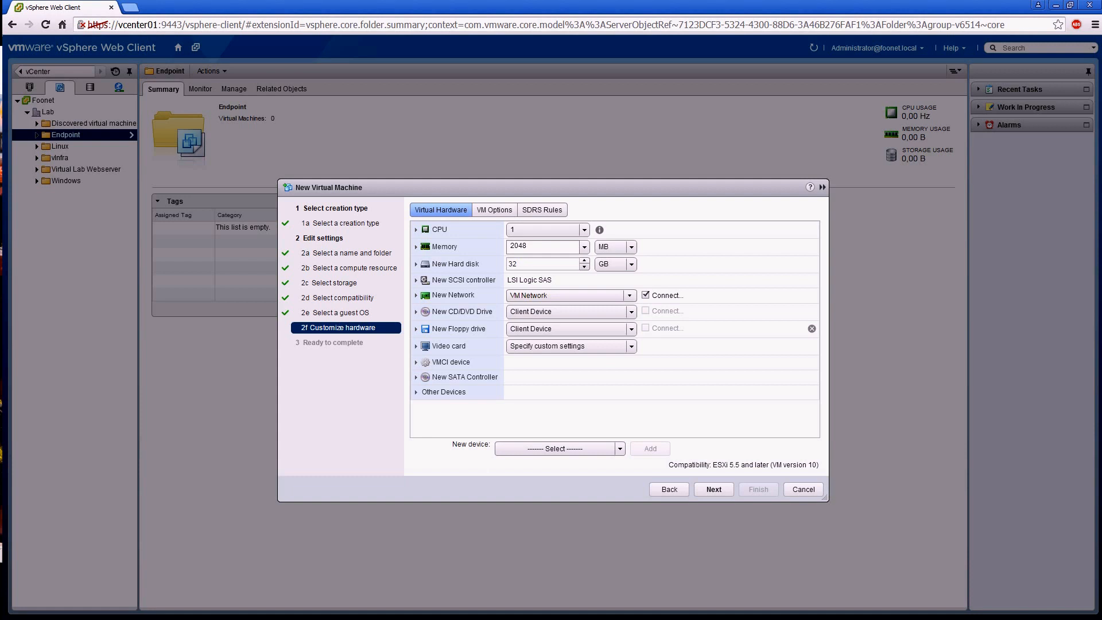
# - Remove the new floppy drive and replace the default hard disk with the existing restored Disk0 VMDK from the NFS datastore
pyautogui.click(811, 328)
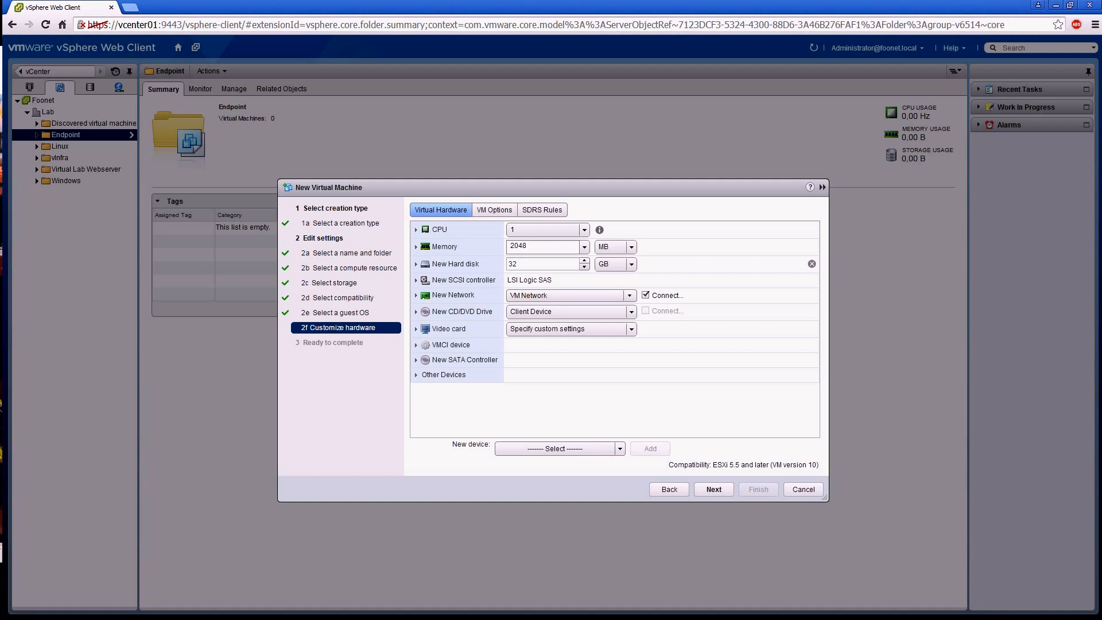
pyautogui.click(812, 264)
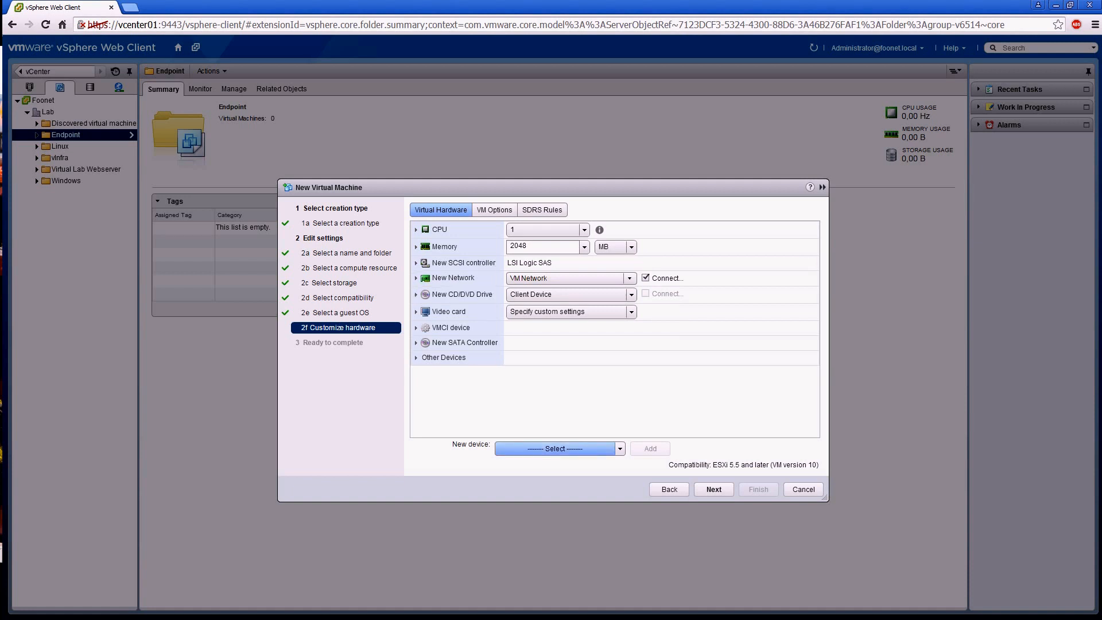
pyautogui.click(560, 448)
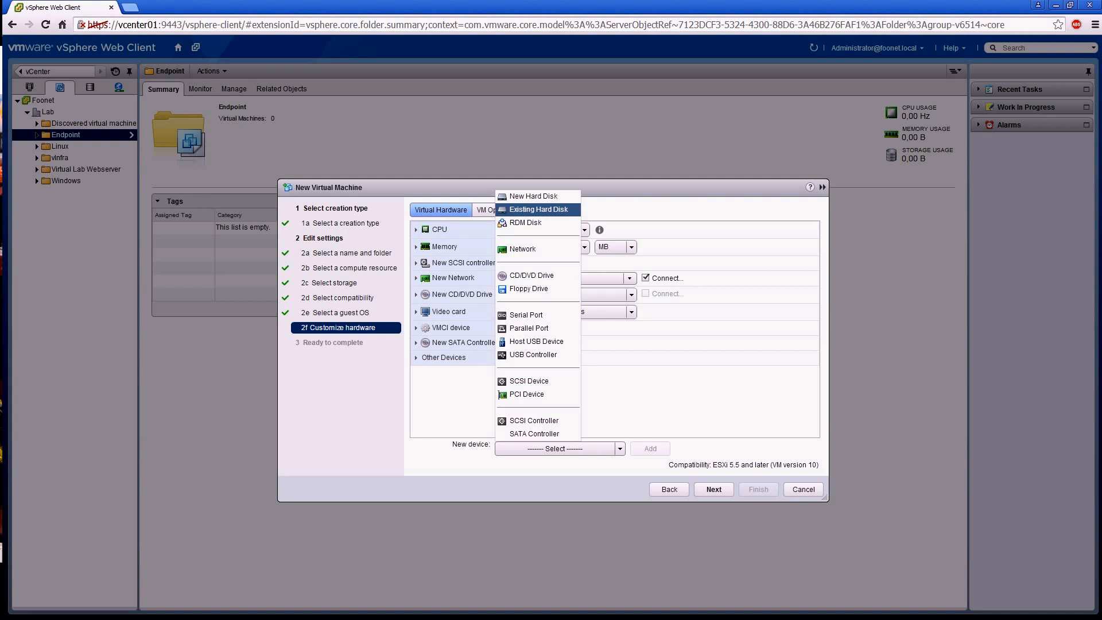
pyautogui.click(538, 210)
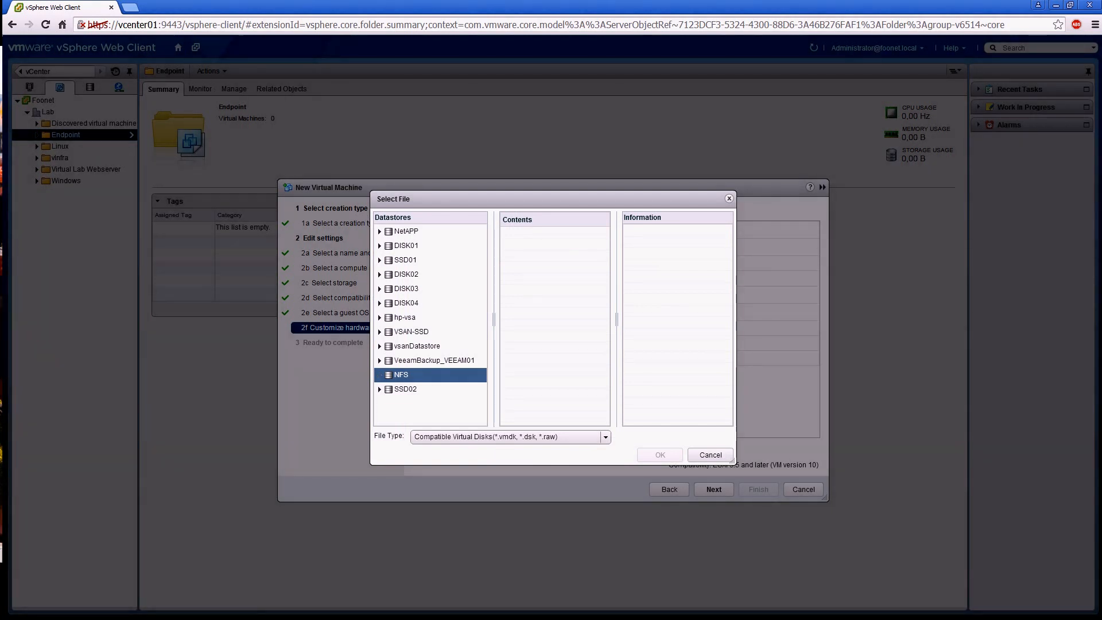
pyautogui.click(401, 374)
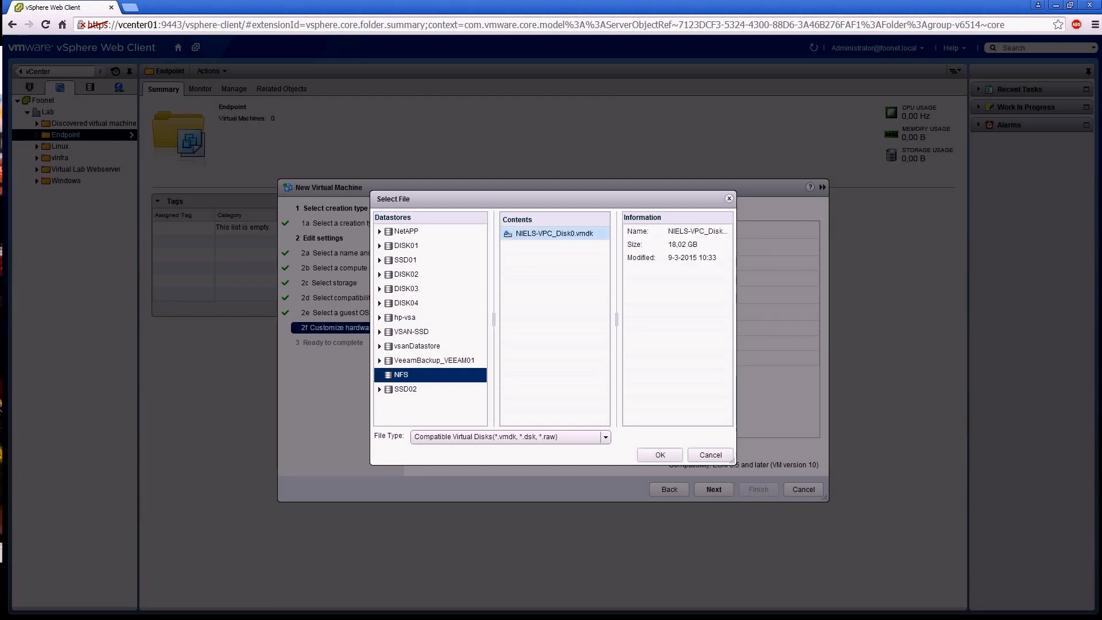
pyautogui.click(555, 233)
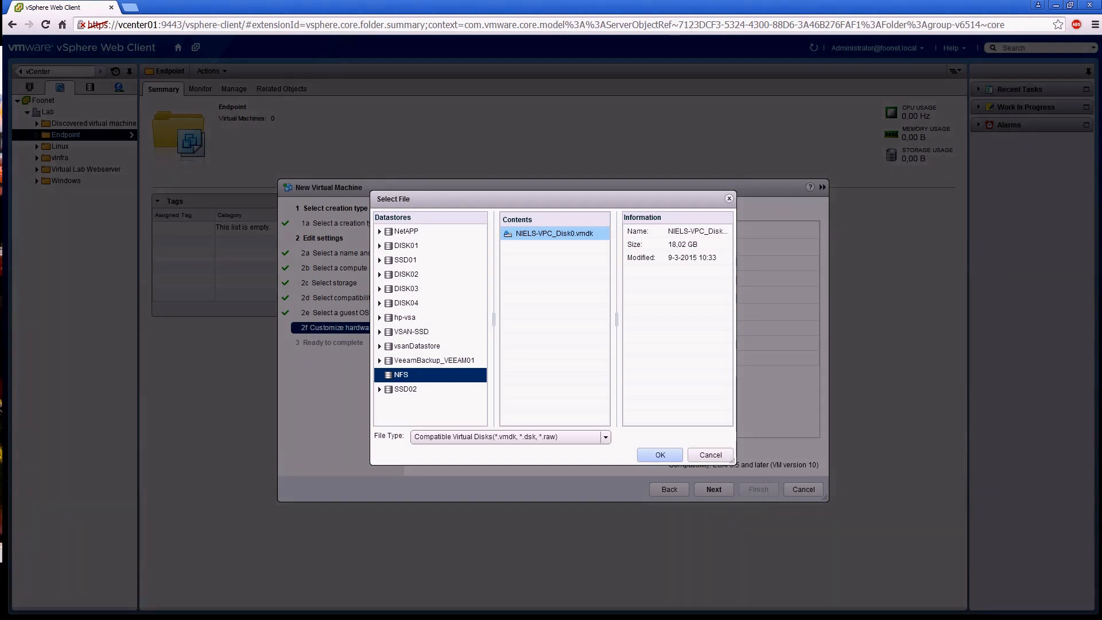
pyautogui.press('Return')
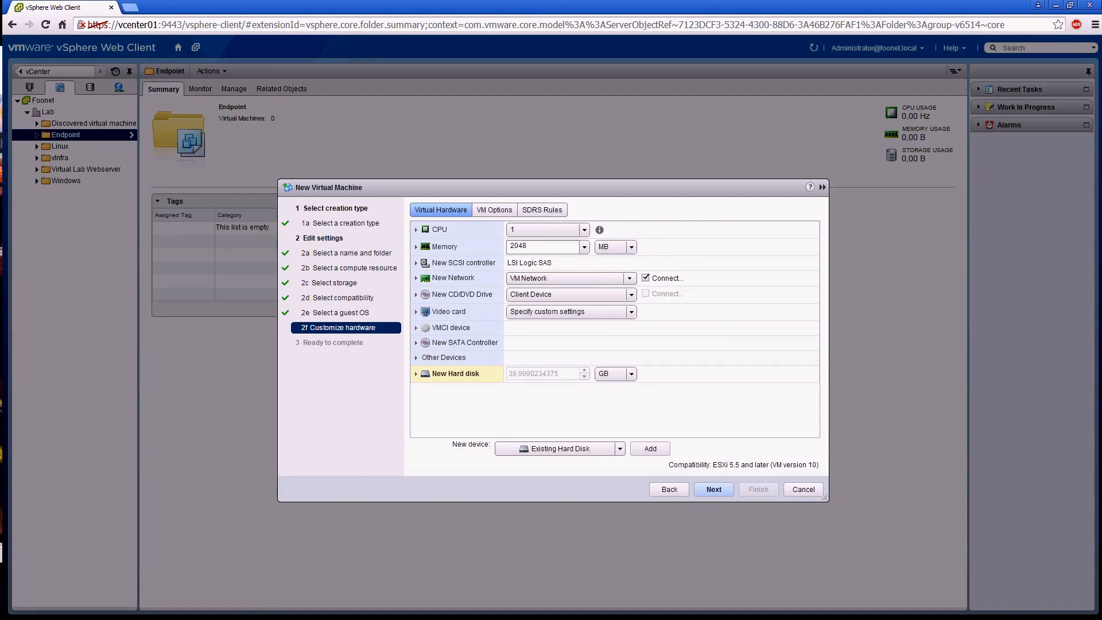
# - Complete the creation of the Endpoint-test virtual machine with the customized hardware and power it on
pyautogui.press('Return')
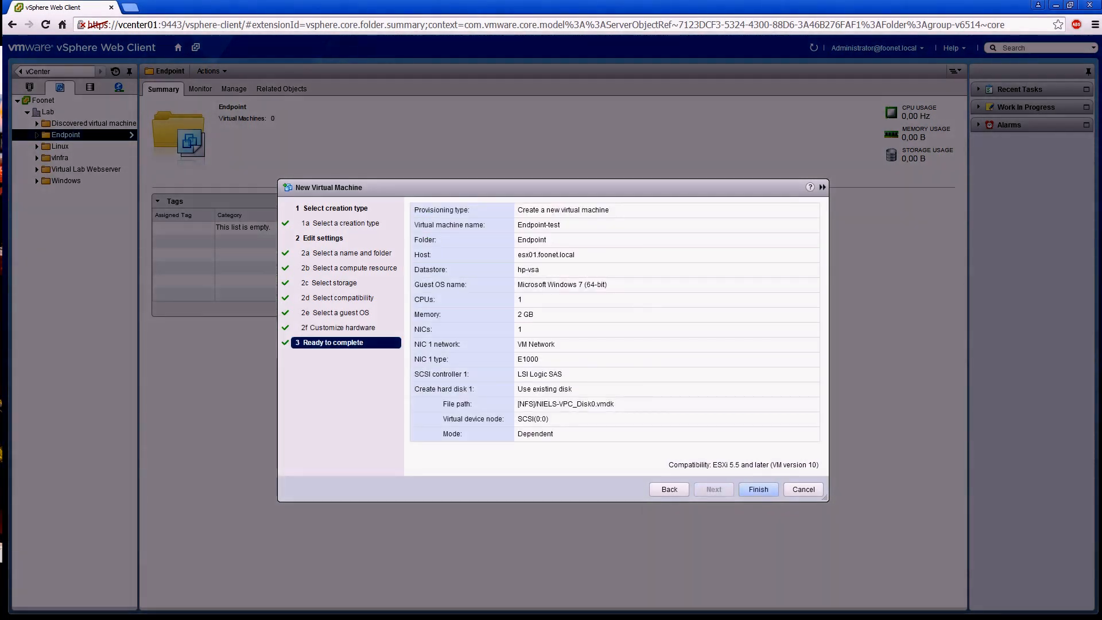
pyautogui.press('Return')
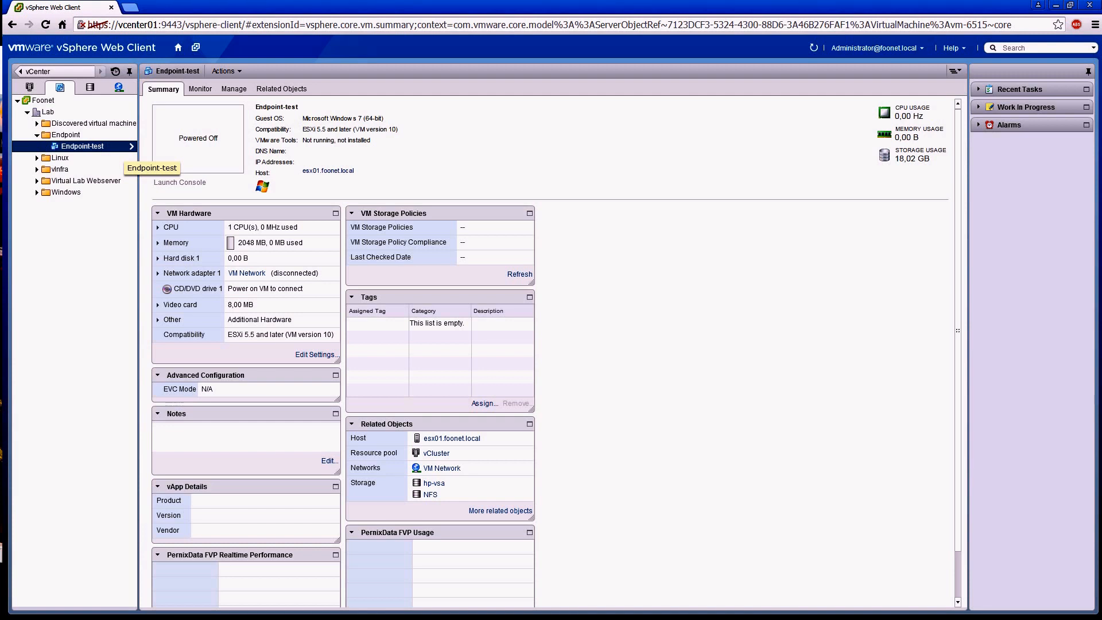
pyautogui.rightClick(117, 147)
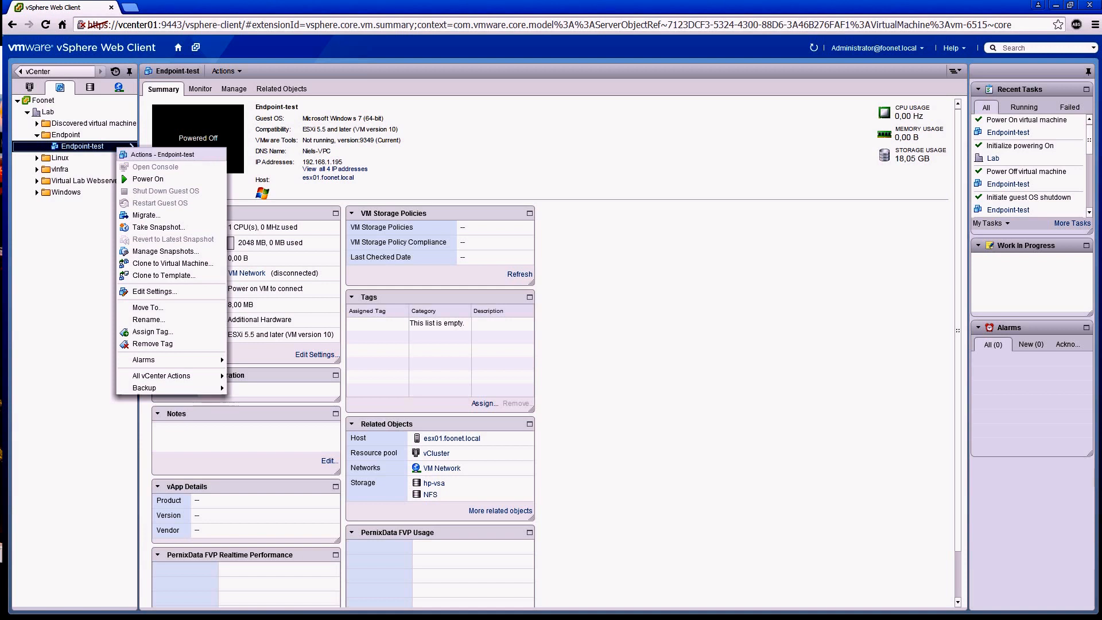
pyautogui.click(148, 178)
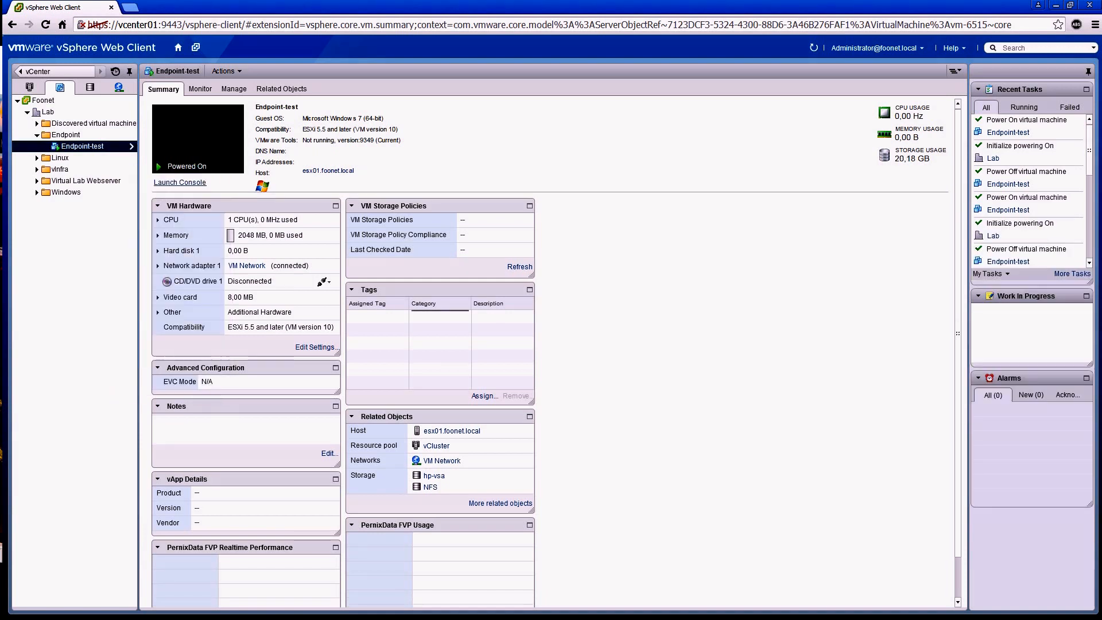